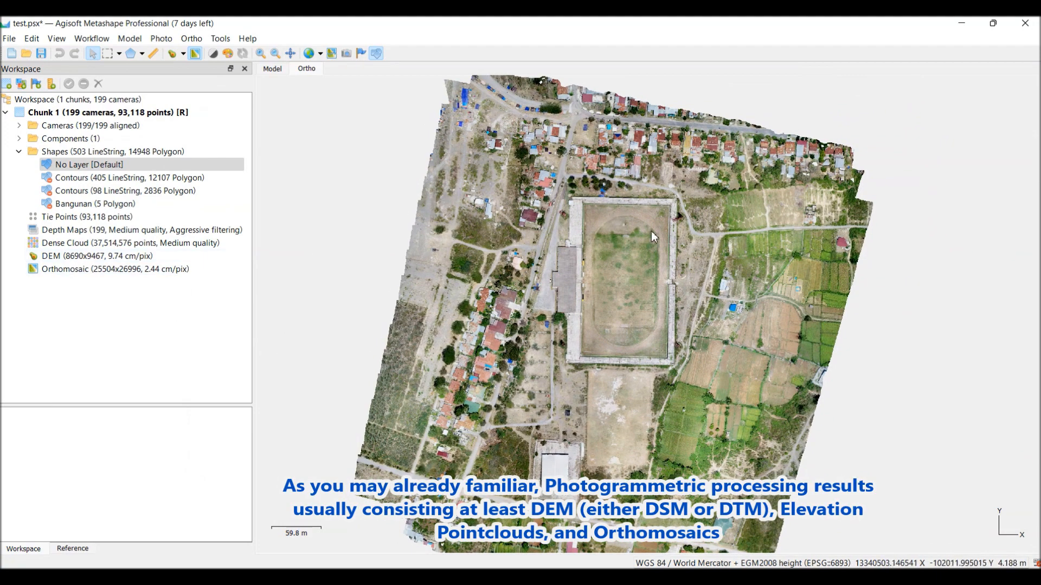
{"action": "left_click_drag", "start_coordinate": [675, 256], "coordinate": [665, 245]}
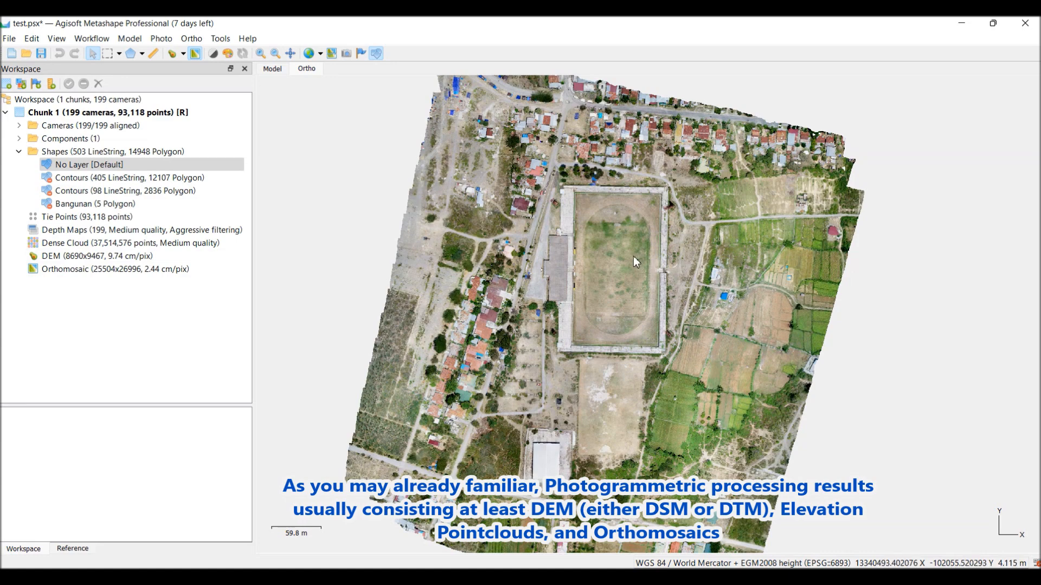
{"action": "left_click", "coordinate": [149, 152]}
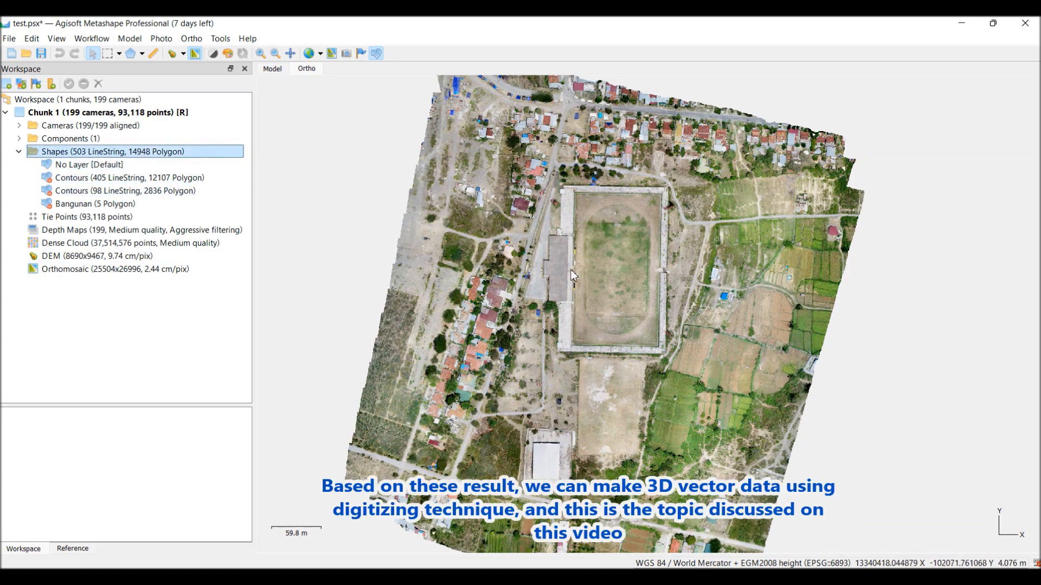
{"action": "scroll", "coordinate": [573, 275], "scroll_direction": "up", "scroll_amount": 5}
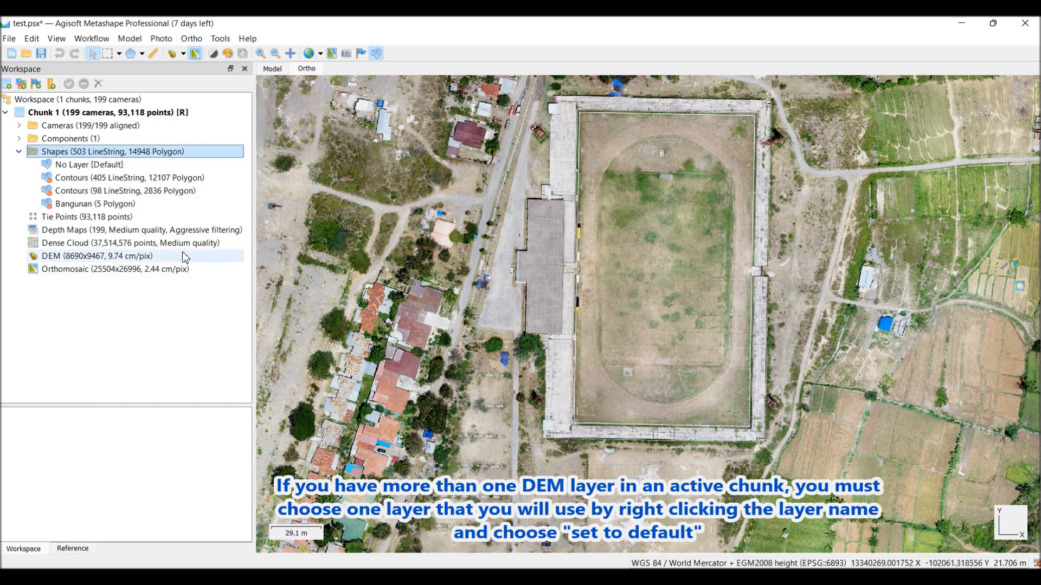
- Check whether the DEM layer is set as the chunk's default elevation model
{"action": "left_click", "coordinate": [144, 259]}
{"action": "right_click", "coordinate": [145, 261]}
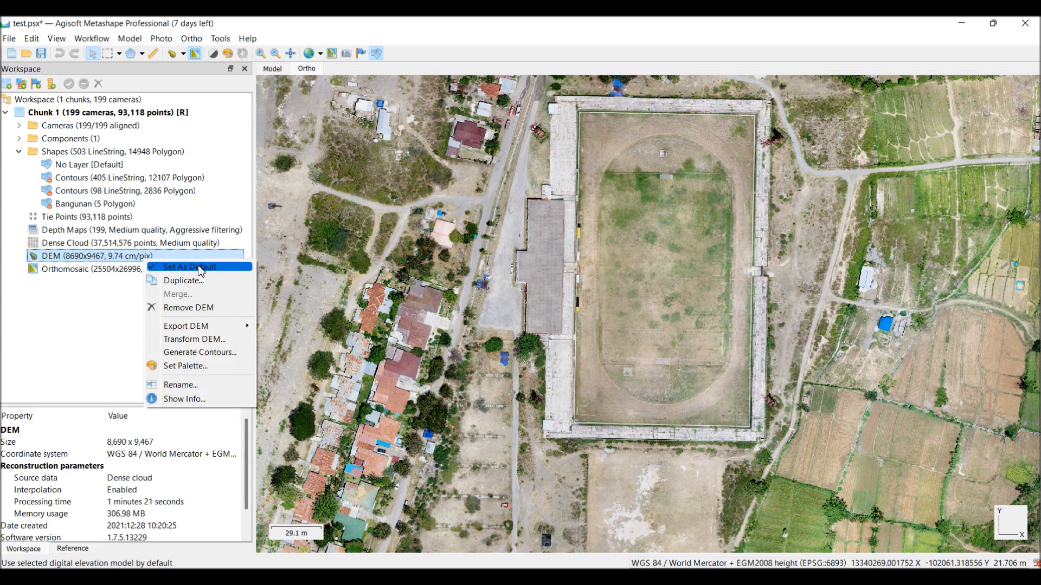
{"action": "left_click", "coordinate": [96, 310]}
- Start a polygon at the northwest corner of the stadium building's roof, tracing its north edge and long east edge to the southeast corner
{"action": "scroll", "coordinate": [575, 242], "scroll_direction": "up", "scroll_amount": 5}
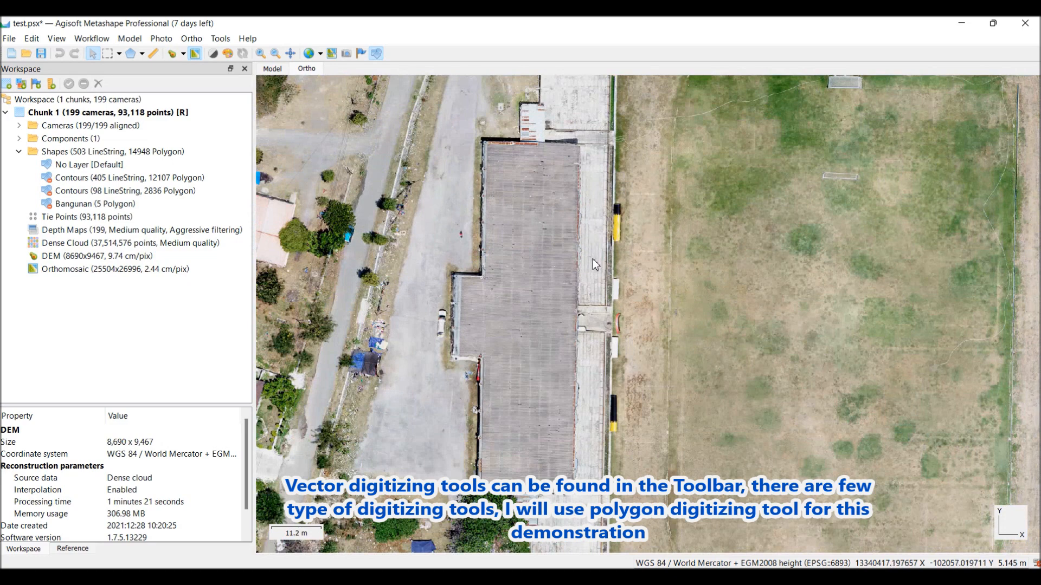
{"action": "left_click_drag", "start_coordinate": [595, 264], "coordinate": [610, 256]}
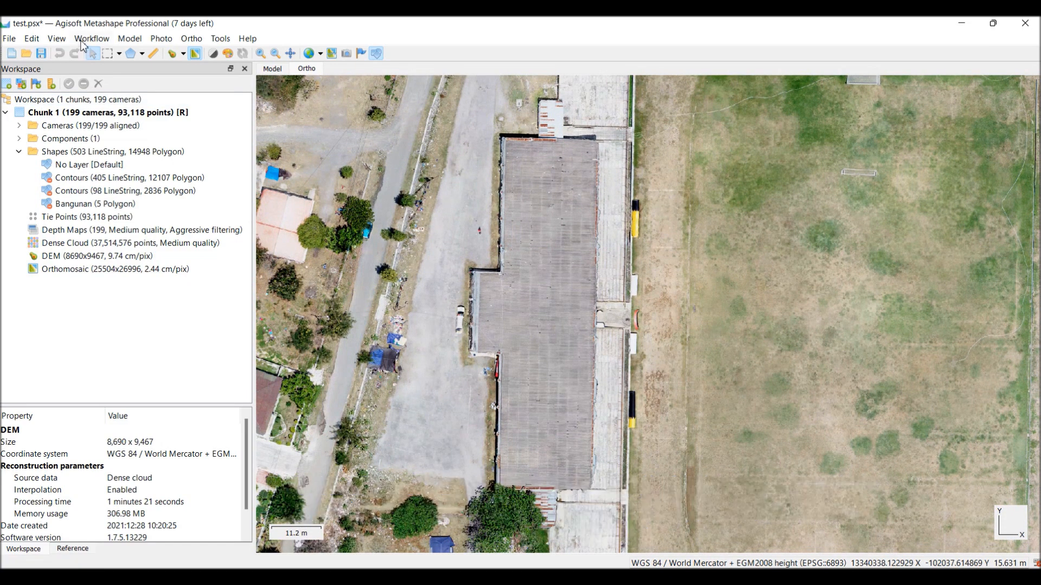
{"action": "left_click", "coordinate": [142, 54]}
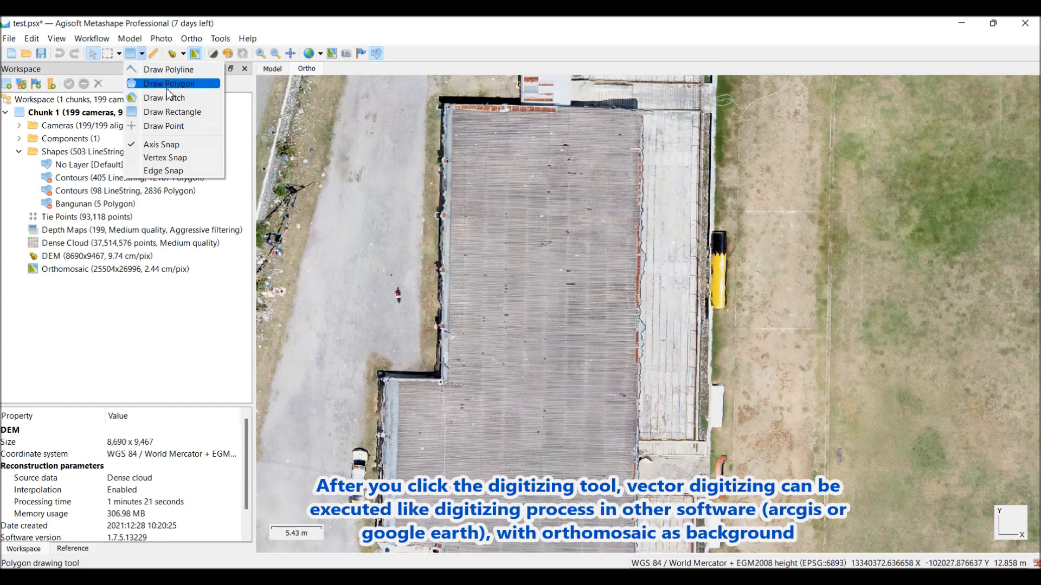
{"action": "left_click", "coordinate": [164, 84]}
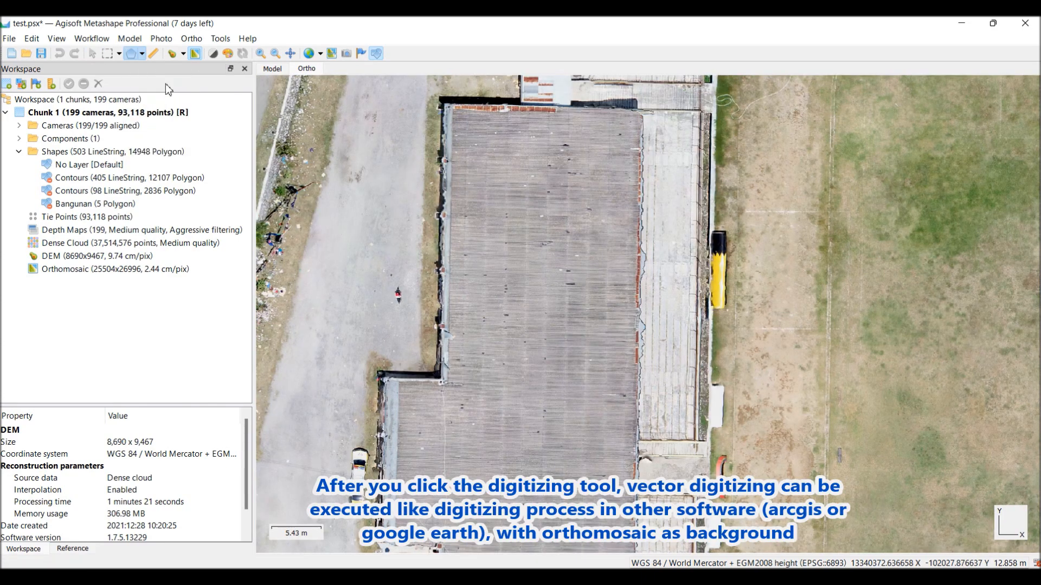
{"action": "left_click", "coordinate": [455, 113]}
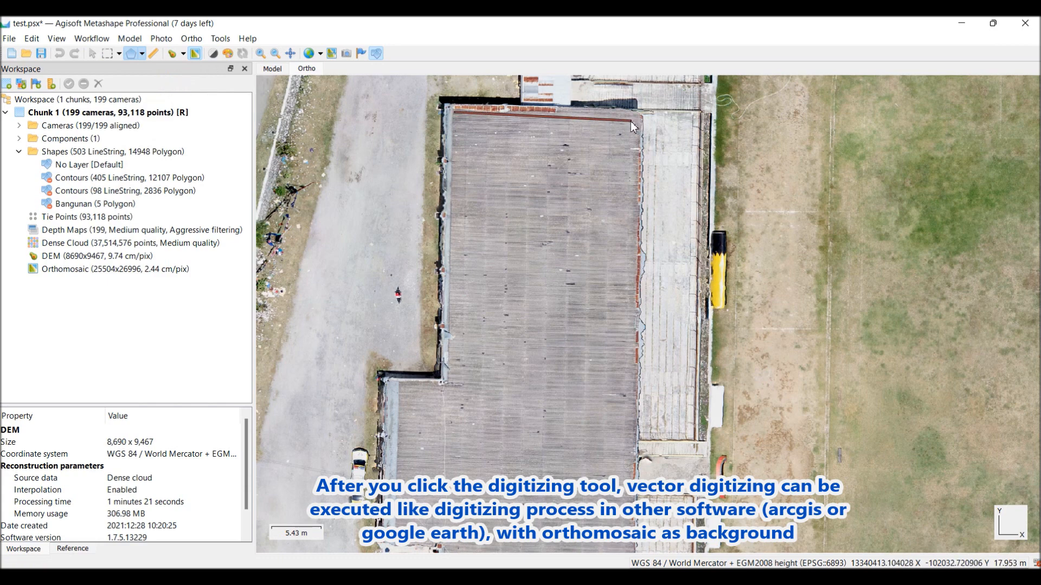
{"action": "scroll", "coordinate": [639, 315], "scroll_direction": "down", "scroll_amount": 6}
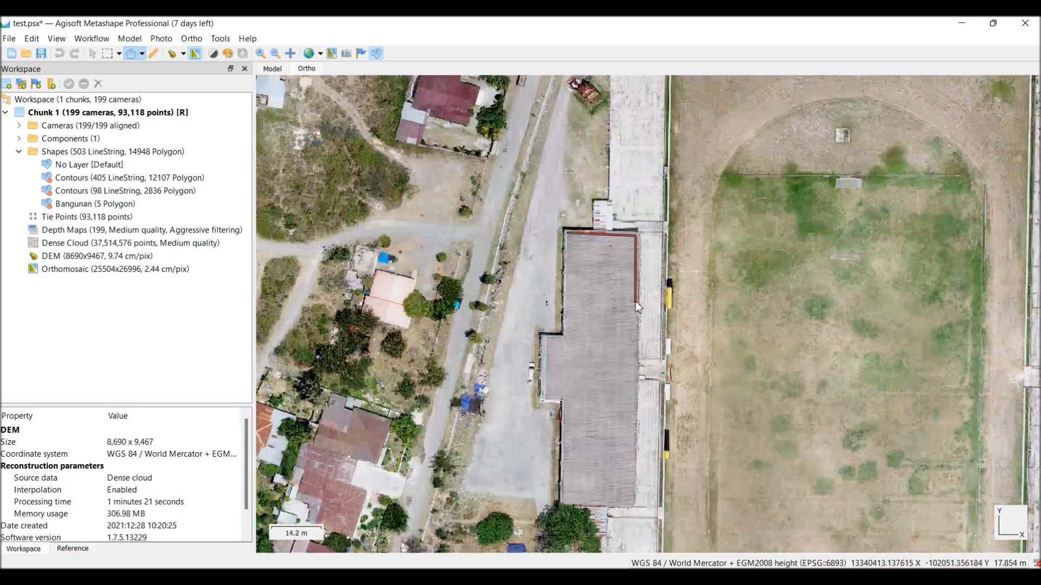
{"action": "scroll", "coordinate": [635, 438], "scroll_direction": "up", "scroll_amount": 6}
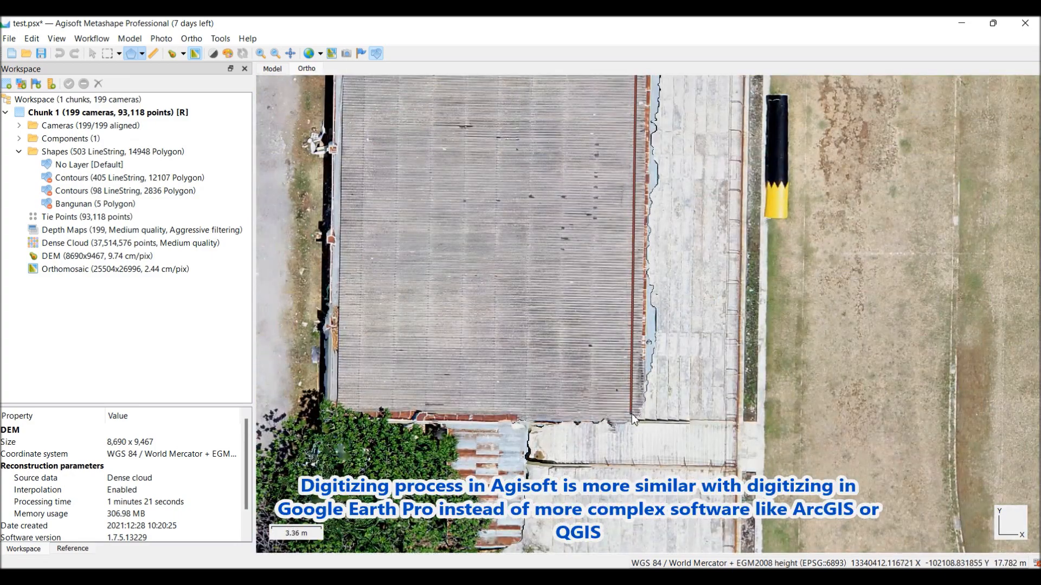
{"action": "left_click", "coordinate": [632, 413]}
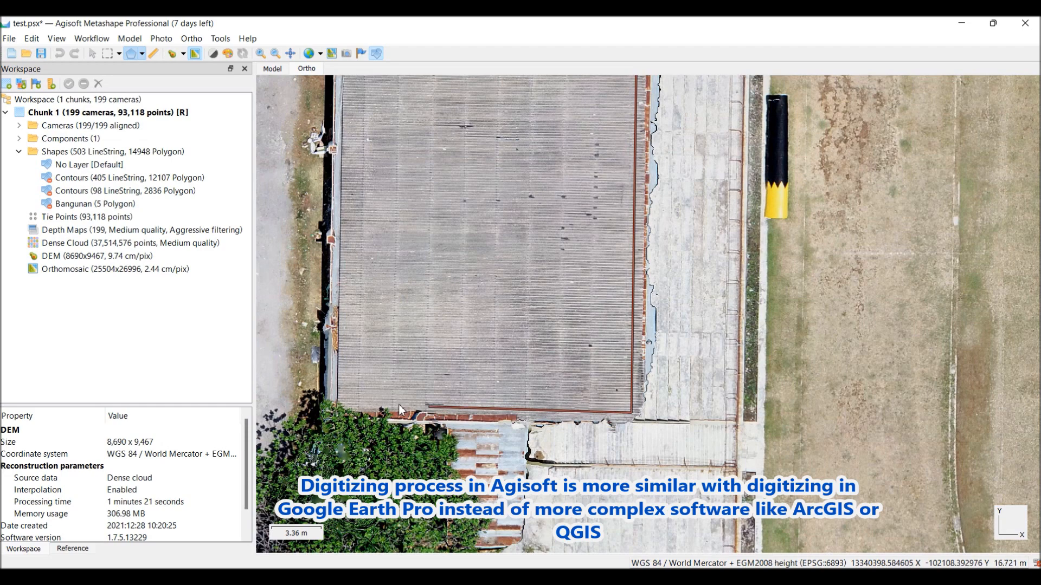
- Continue the roof polygon along the south edge, up the west side and out to the southern corner of the west projection
{"action": "left_click", "coordinate": [342, 401]}
{"action": "scroll", "coordinate": [386, 353], "scroll_direction": "down", "scroll_amount": 4}
{"action": "scroll", "coordinate": [372, 266], "scroll_direction": "up", "scroll_amount": 4}
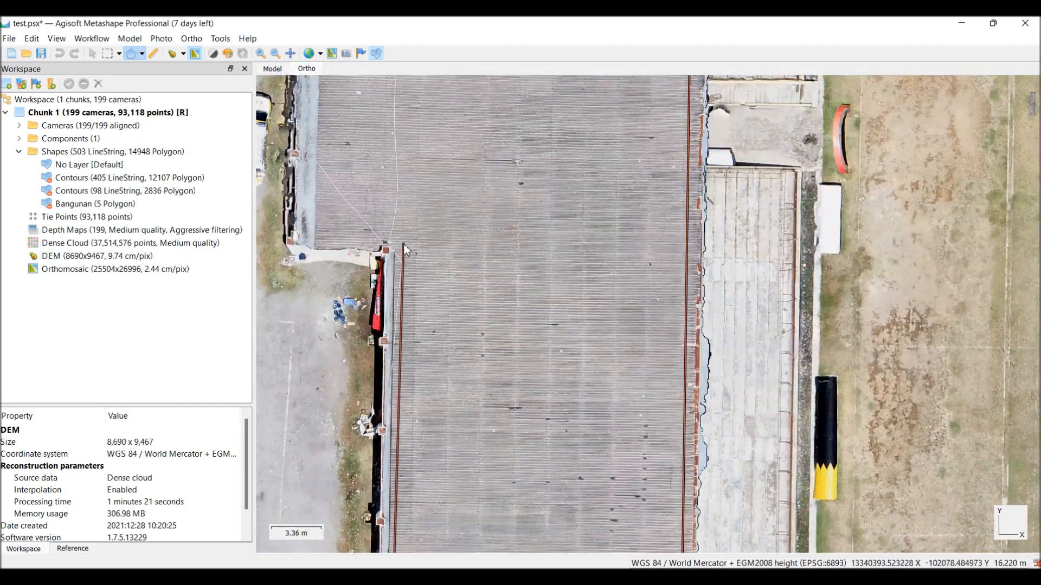
{"action": "left_click", "coordinate": [399, 244]}
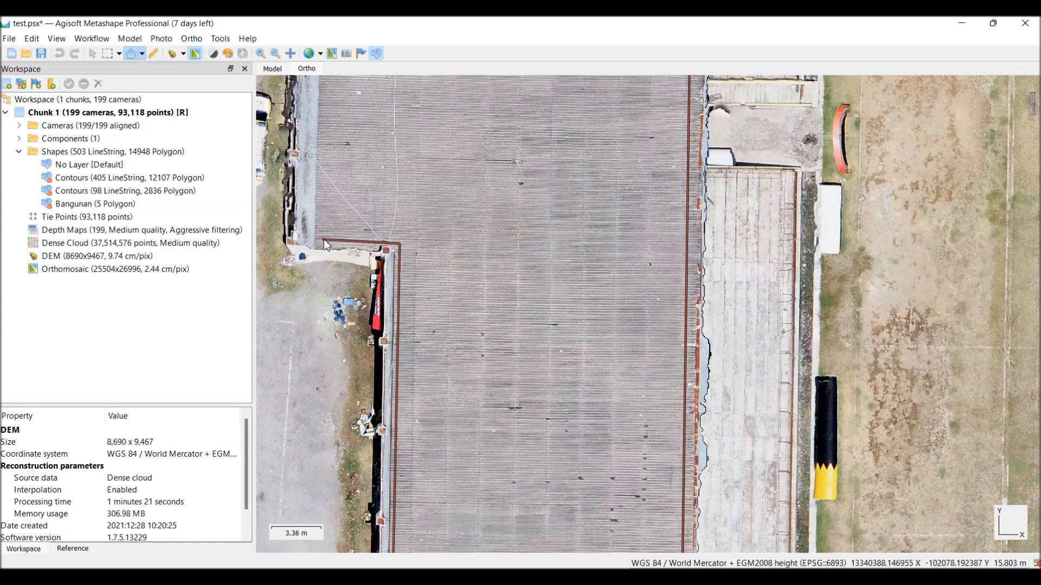
{"action": "left_click", "coordinate": [321, 241]}
- Trace the northern side of the roof's west projection and close the polygon at its starting northwest corner
{"action": "scroll", "coordinate": [327, 239], "scroll_direction": "down", "scroll_amount": 4}
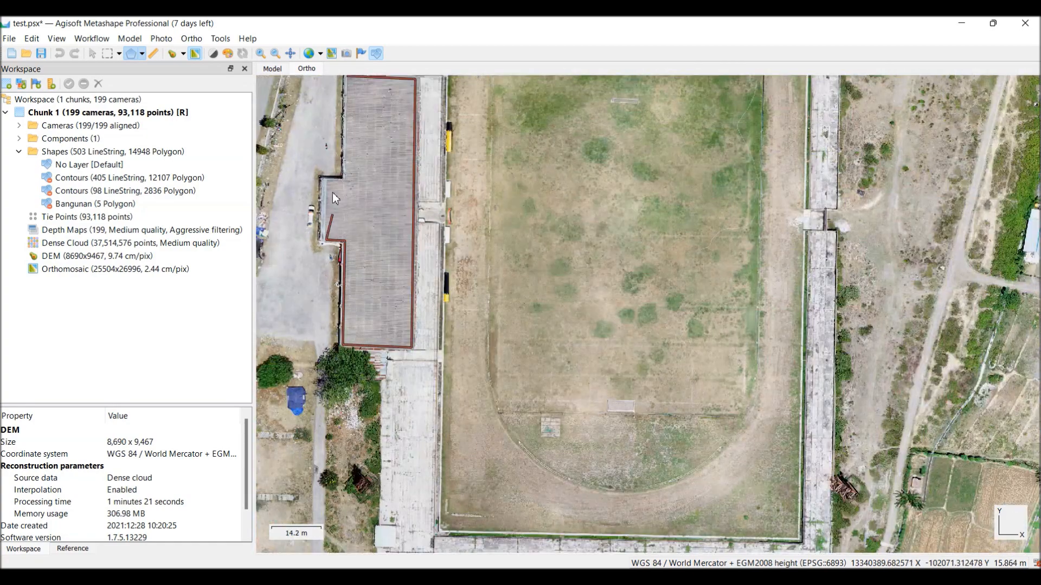
{"action": "scroll", "coordinate": [332, 209], "scroll_direction": "up", "scroll_amount": 4}
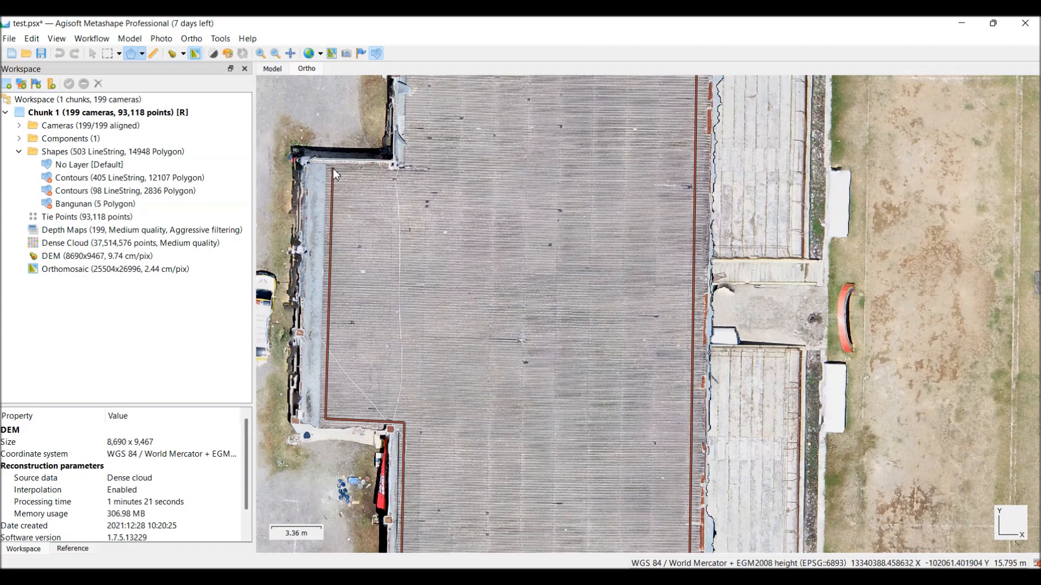
{"action": "left_click", "coordinate": [331, 168]}
{"action": "scroll", "coordinate": [402, 175], "scroll_direction": "down", "scroll_amount": 4}
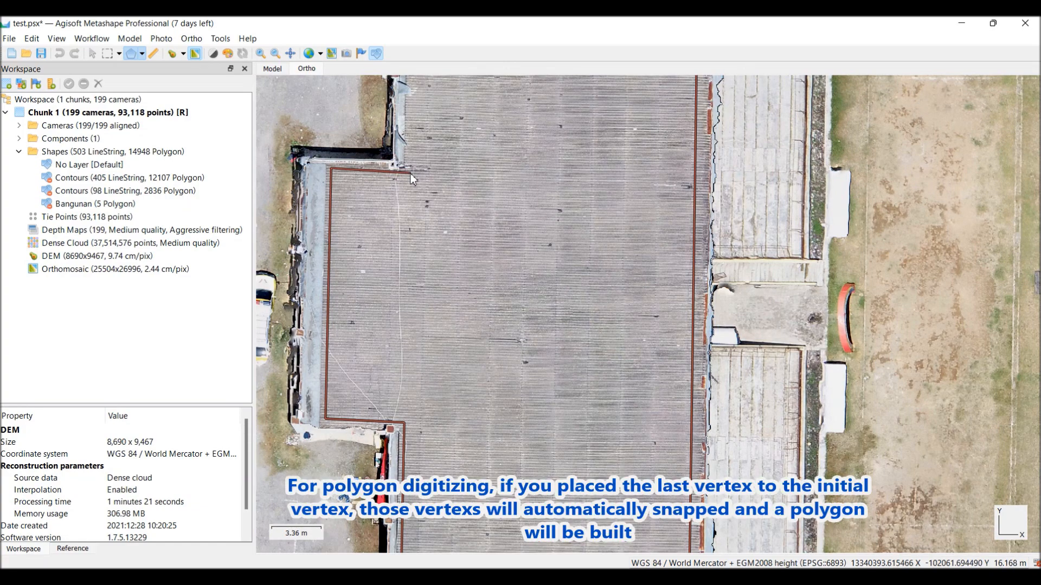
{"action": "scroll", "coordinate": [419, 174], "scroll_direction": "down", "scroll_amount": 4}
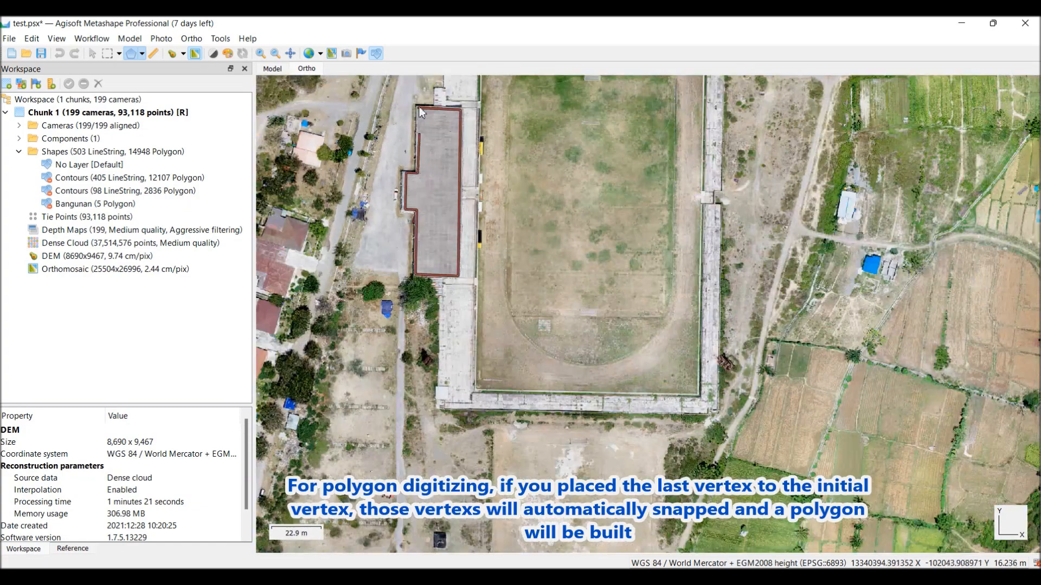
{"action": "scroll", "coordinate": [419, 108], "scroll_direction": "up", "scroll_amount": 6}
{"action": "scroll", "coordinate": [421, 145], "scroll_direction": "up", "scroll_amount": 3}
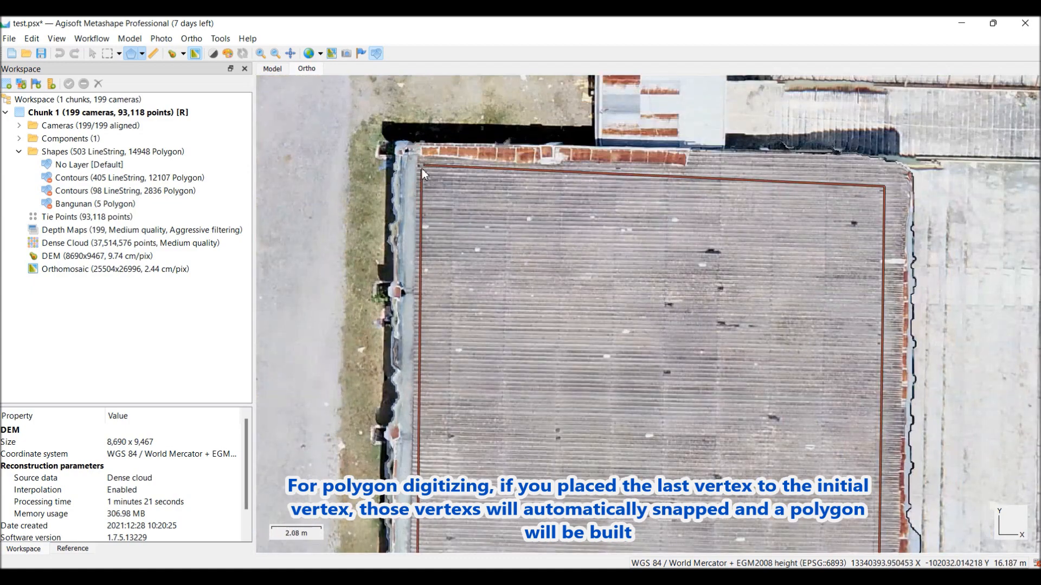
{"action": "left_click", "coordinate": [424, 164]}
- Label the new polygon 6 and add a new shape layer named Stadium Building for it
{"action": "type", "text": "6"}
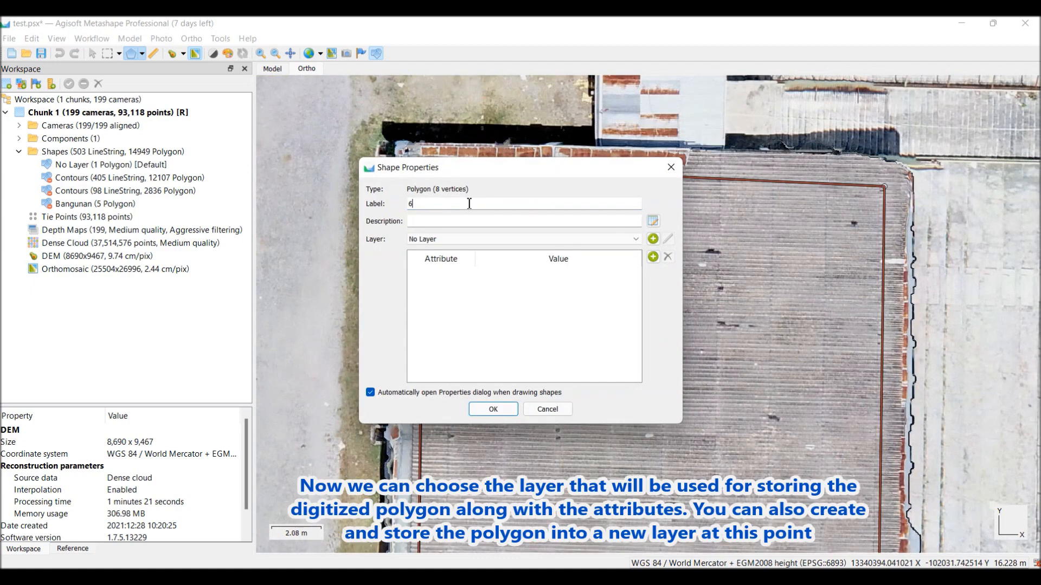
{"action": "left_click", "coordinate": [633, 240]}
{"action": "left_click", "coordinate": [633, 245]}
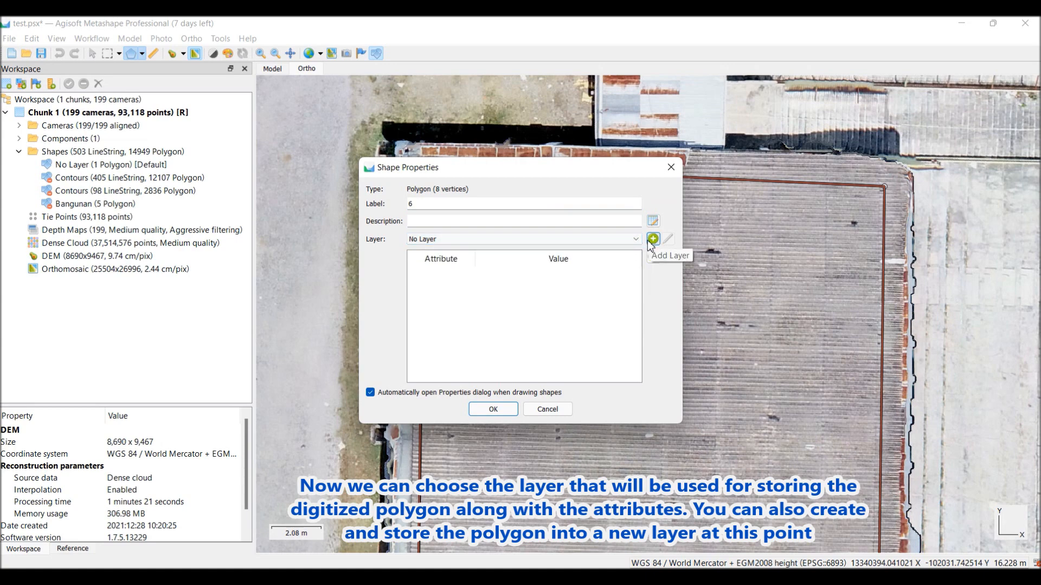
{"action": "left_click", "coordinate": [653, 241]}
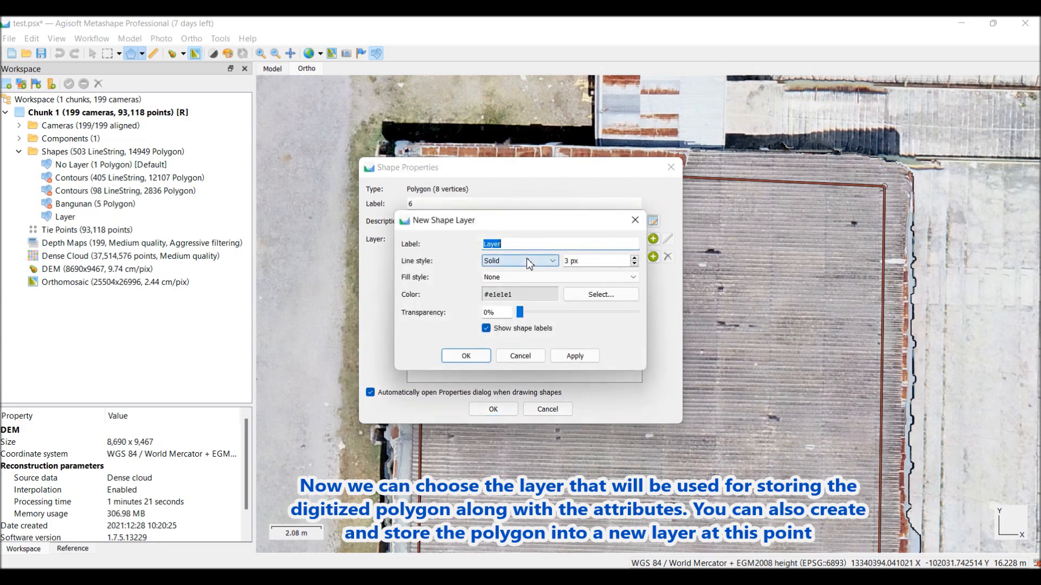
{"action": "left_click_drag", "start_coordinate": [527, 247], "coordinate": [485, 244]}
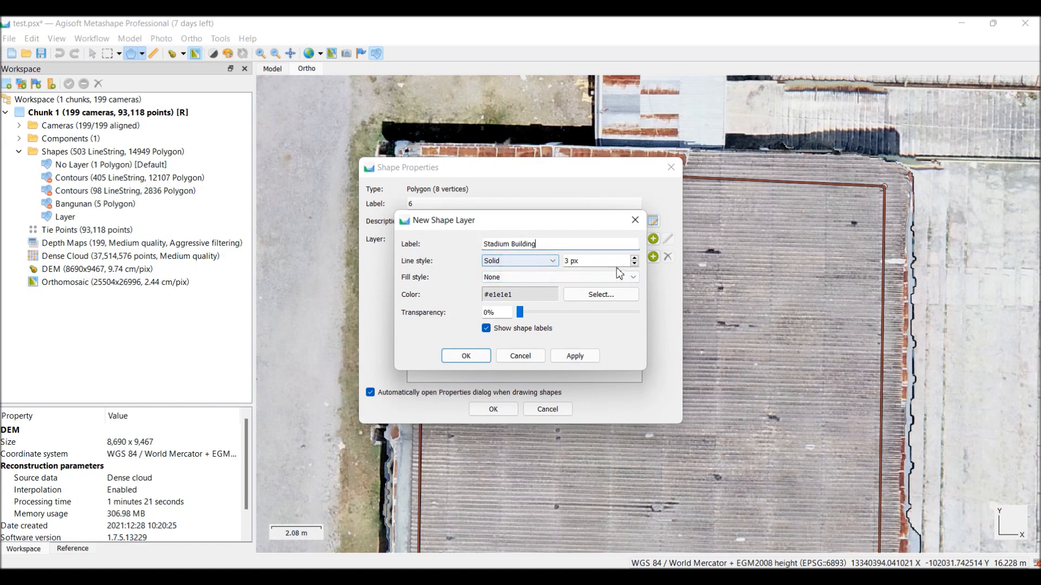
- Style the Stadium Building layer with a 7 px line, no fill and yellow color #ffff00, and store the polygon in it
{"action": "left_click", "coordinate": [633, 259]}
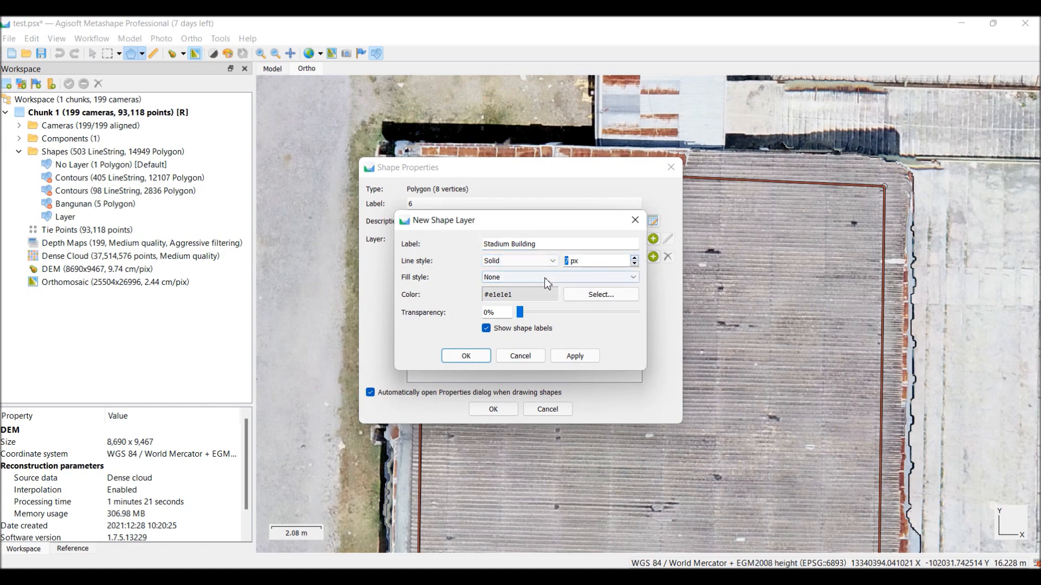
{"action": "left_click", "coordinate": [527, 278]}
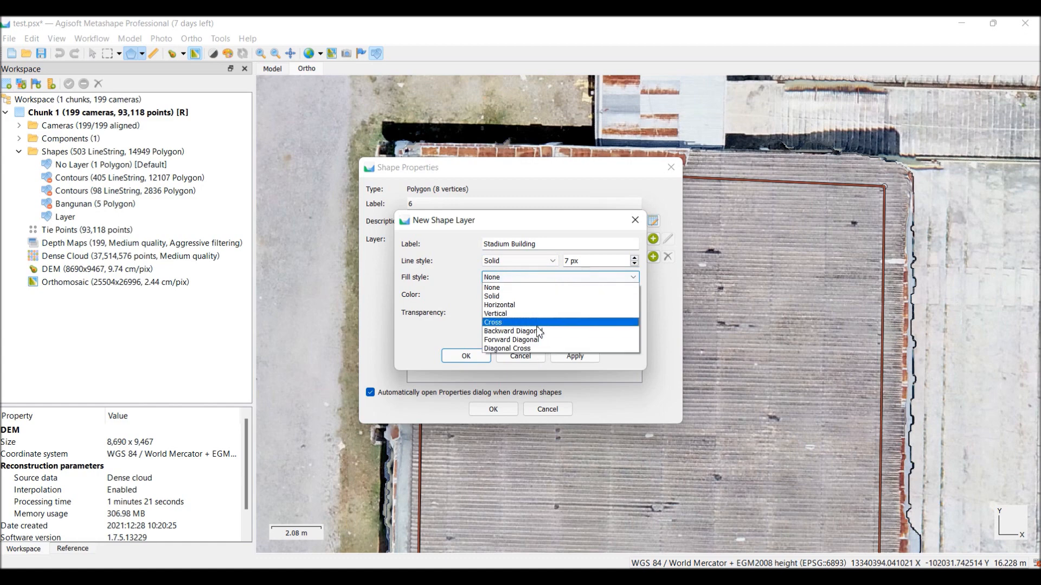
{"action": "left_click", "coordinate": [533, 287]}
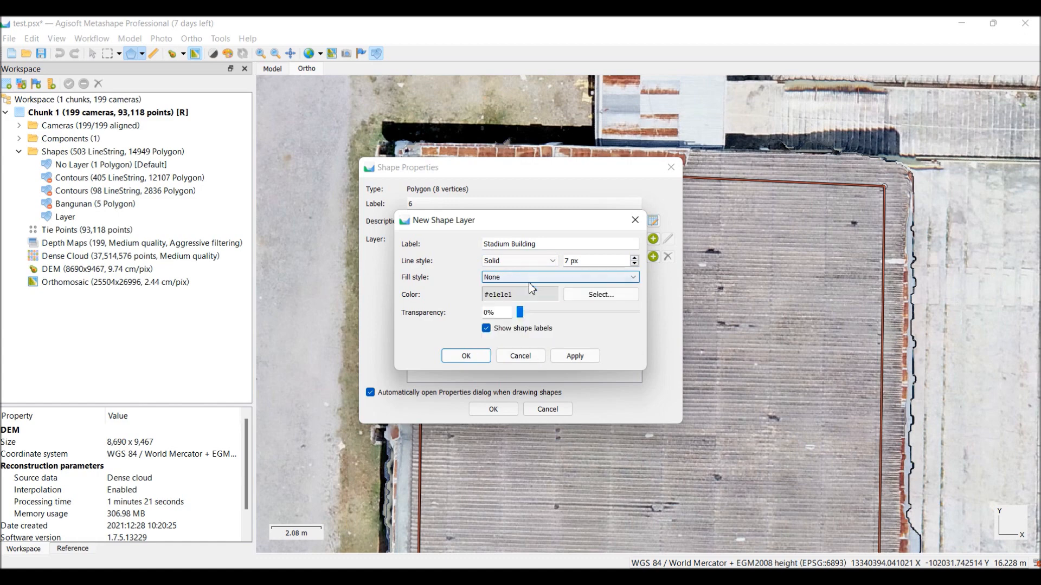
{"action": "left_click", "coordinate": [599, 296]}
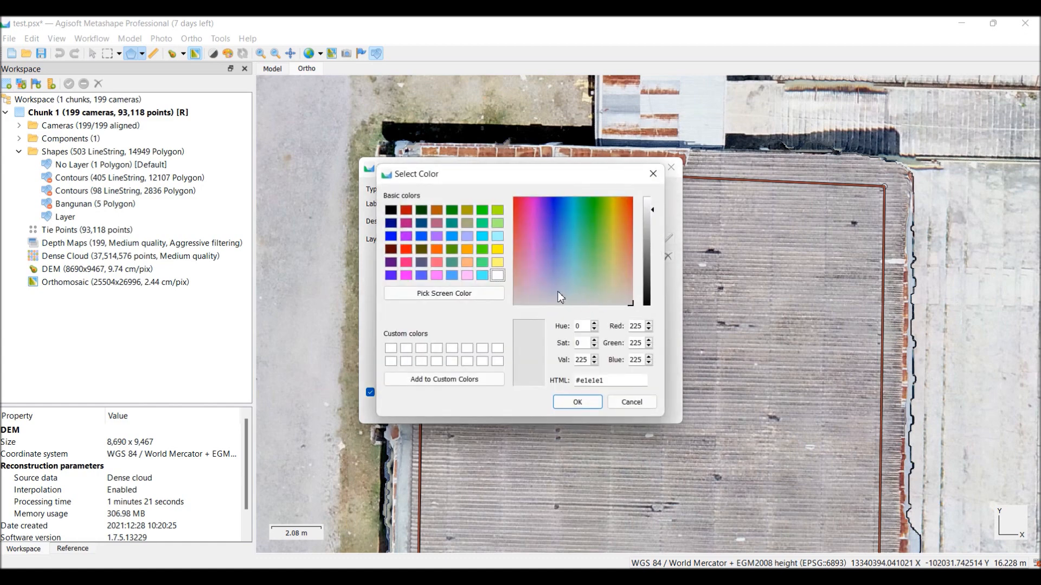
{"action": "left_click", "coordinate": [498, 251]}
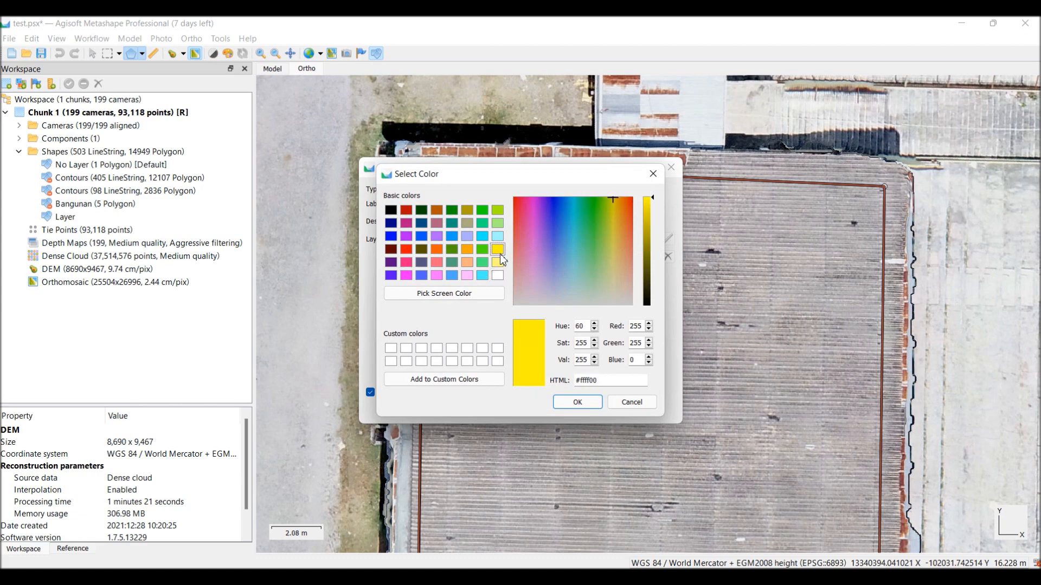
{"action": "left_click", "coordinate": [574, 402]}
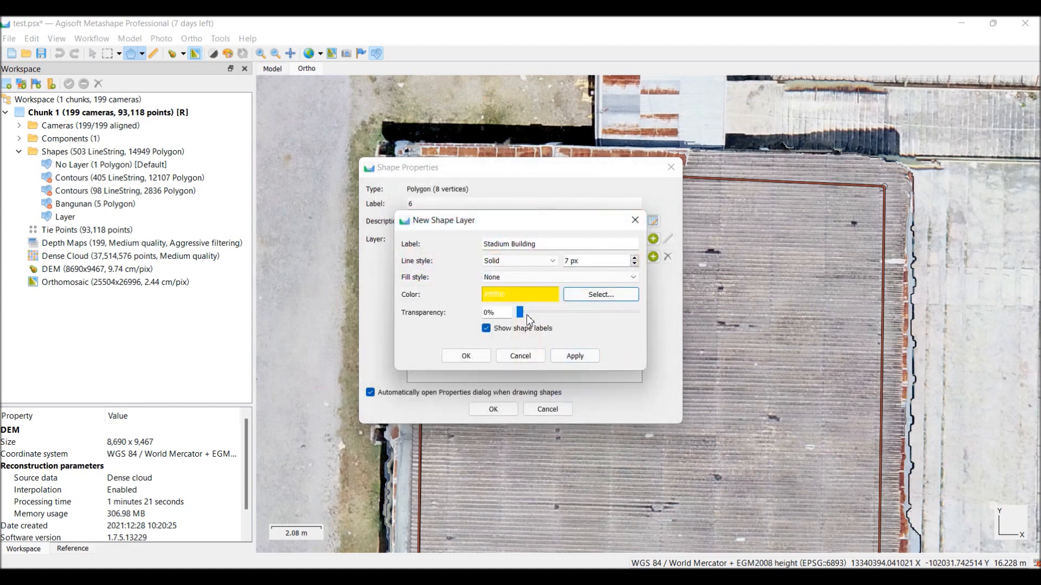
{"action": "left_click", "coordinate": [574, 360]}
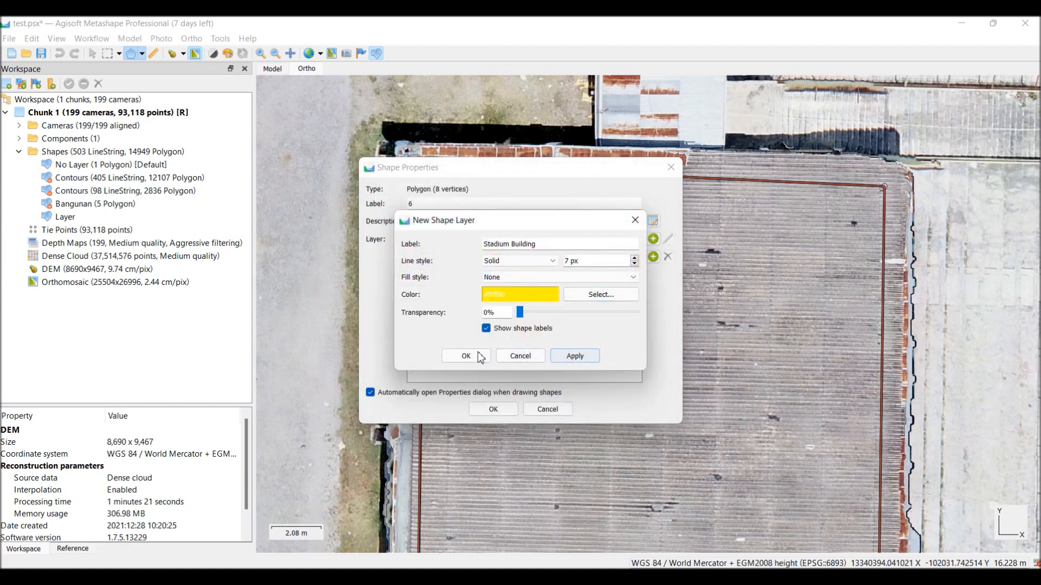
{"action": "left_click", "coordinate": [466, 356]}
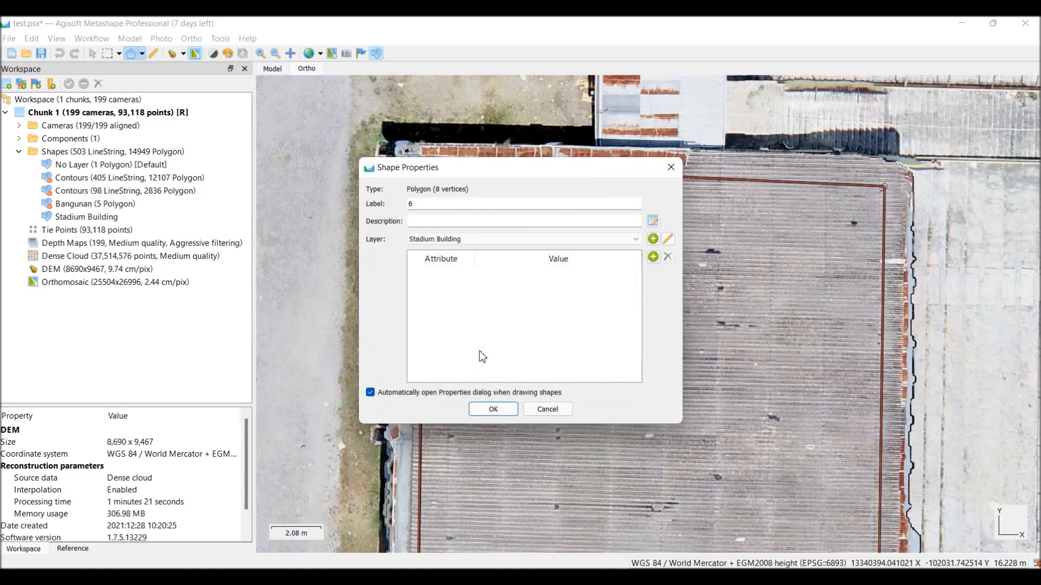
{"action": "left_click", "coordinate": [503, 411]}
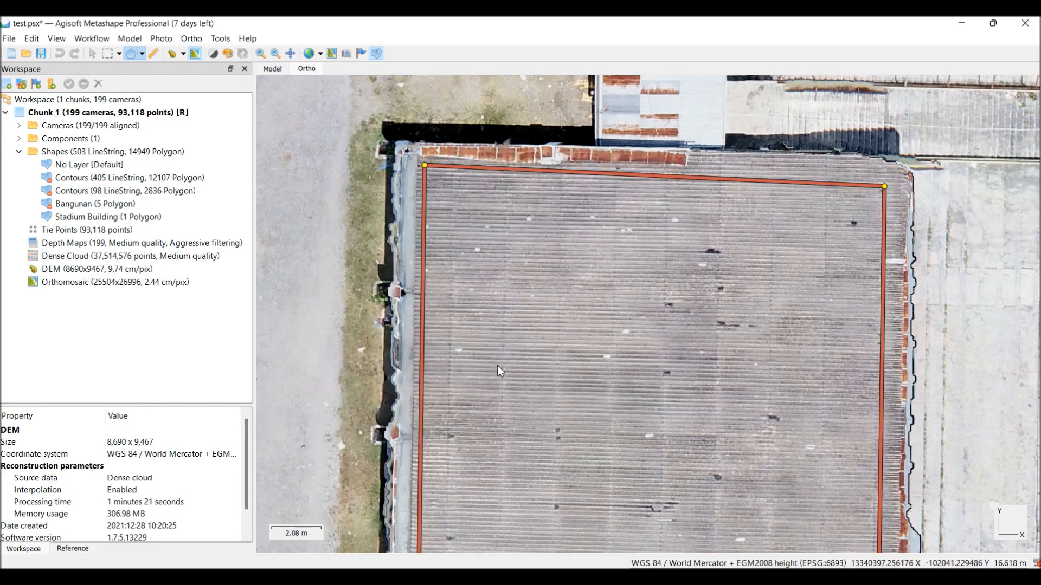
{"action": "scroll", "coordinate": [481, 320], "scroll_direction": "down", "scroll_amount": 3}
{"action": "scroll", "coordinate": [423, 327], "scroll_direction": "down", "scroll_amount": 6}
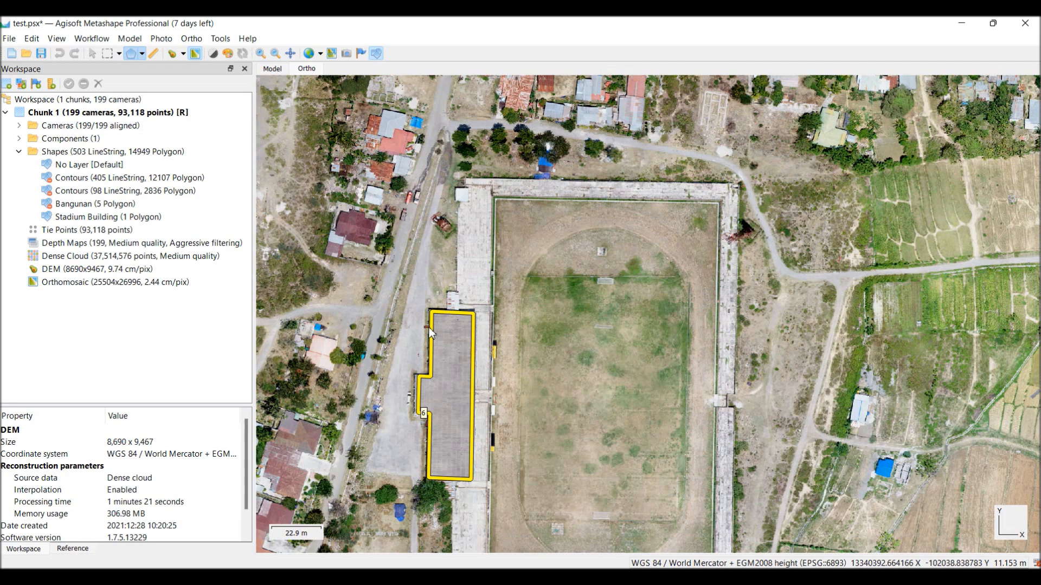
{"action": "right_click", "coordinate": [448, 308]}
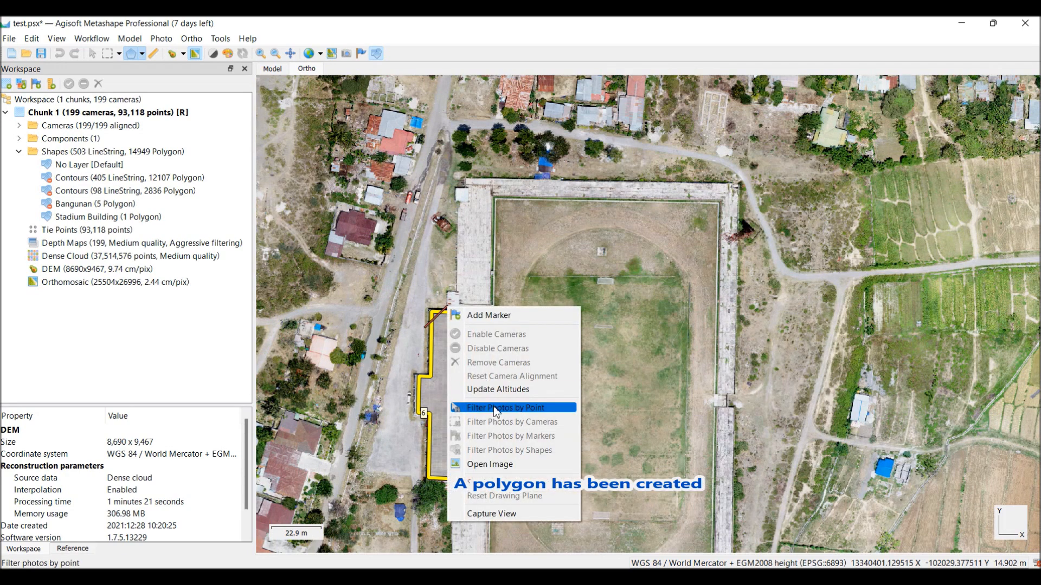
{"action": "left_click", "coordinate": [438, 199]}
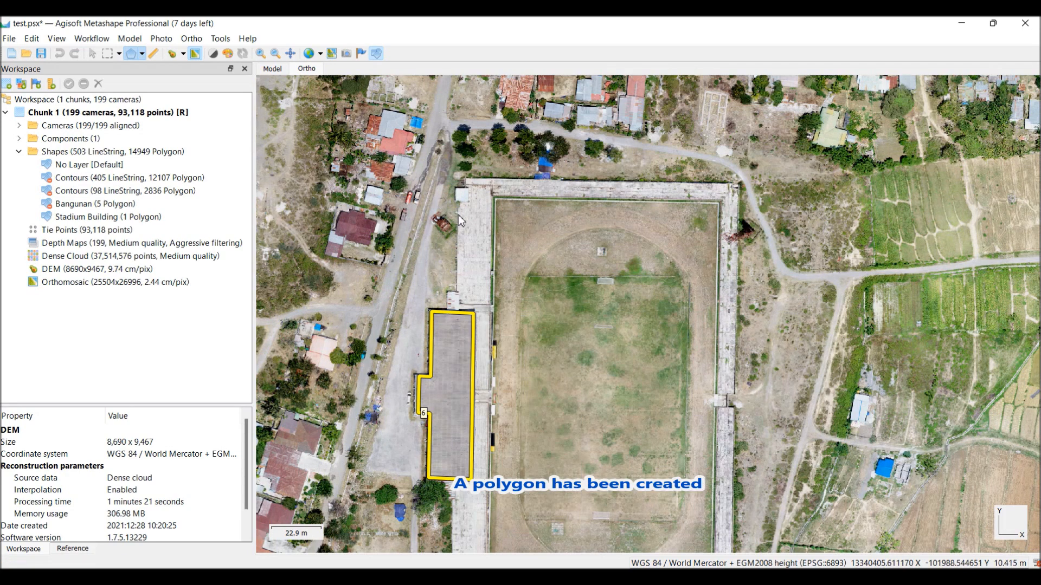
- Draw a closed four-vertex polygon around the small light-blue roof at the stadium's southwest corner
{"action": "scroll", "coordinate": [451, 302], "scroll_direction": "up", "scroll_amount": 4}
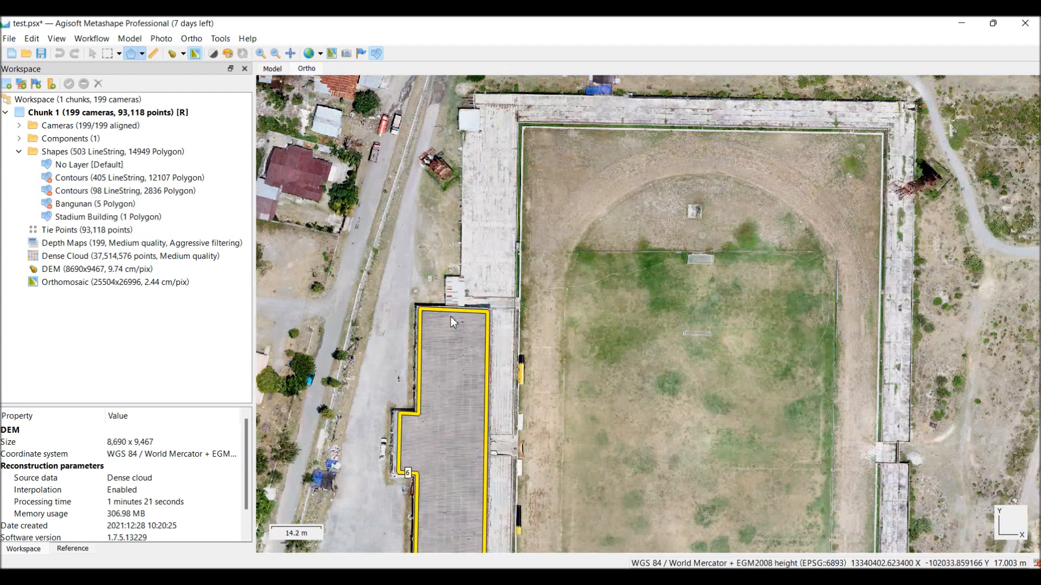
{"action": "scroll", "coordinate": [454, 258], "scroll_direction": "down", "scroll_amount": 6}
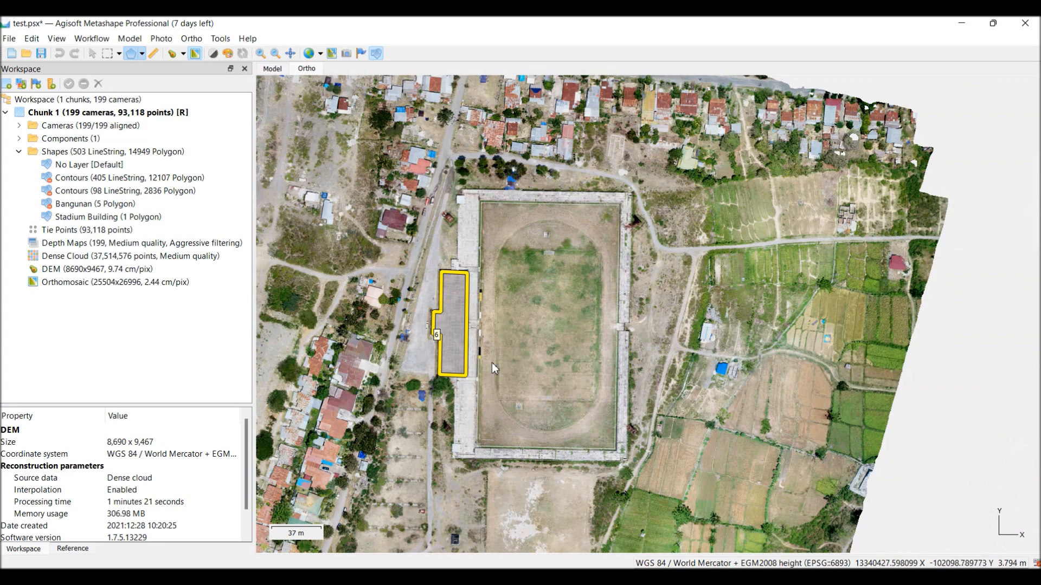
{"action": "scroll", "coordinate": [473, 423], "scroll_direction": "up", "scroll_amount": 4}
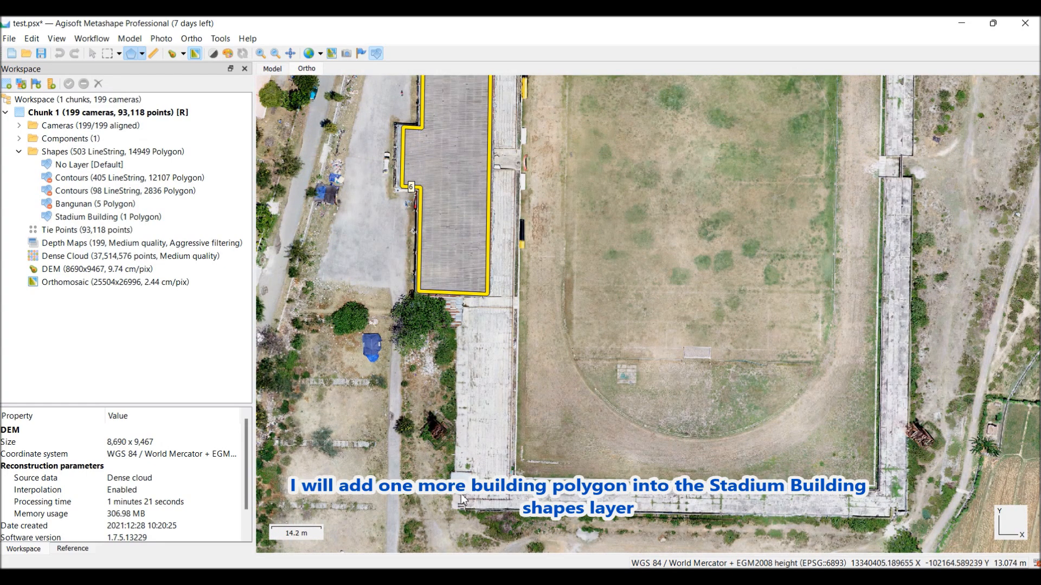
{"action": "scroll", "coordinate": [460, 495], "scroll_direction": "up", "scroll_amount": 9}
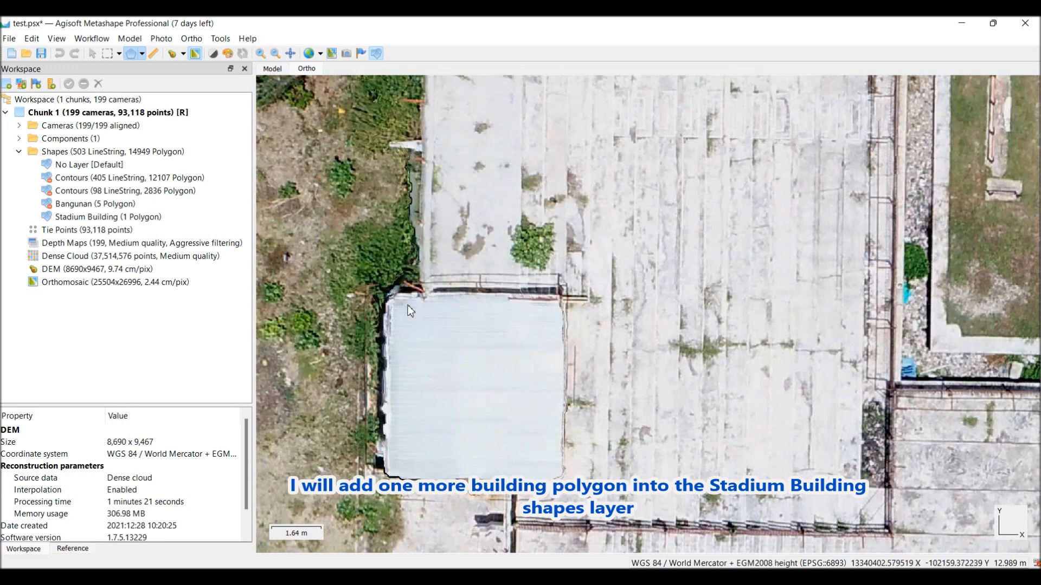
{"action": "left_click", "coordinate": [133, 54]}
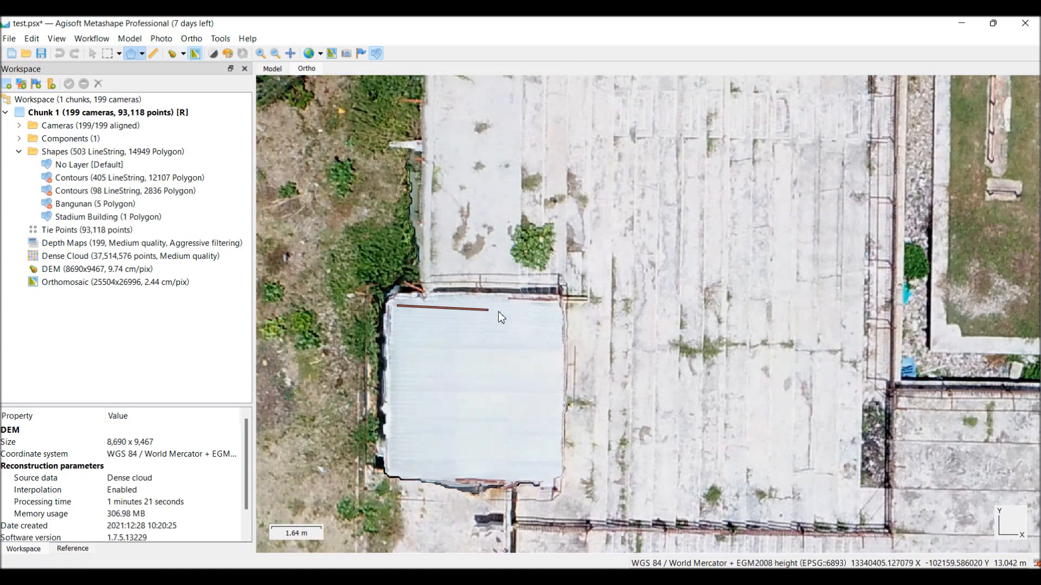
{"action": "left_click", "coordinate": [554, 310]}
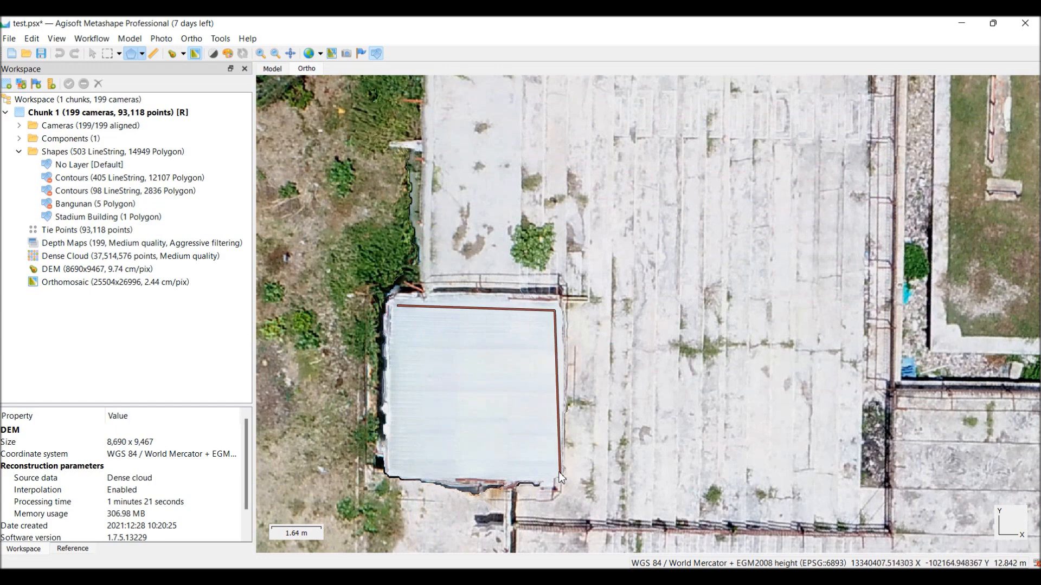
{"action": "left_click", "coordinate": [553, 468]}
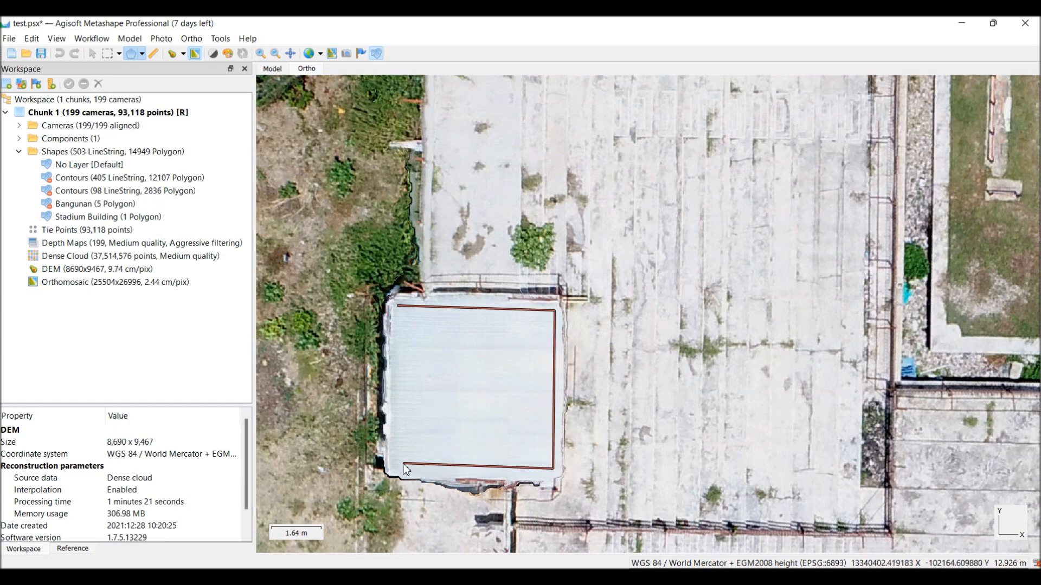
{"action": "left_click", "coordinate": [395, 464]}
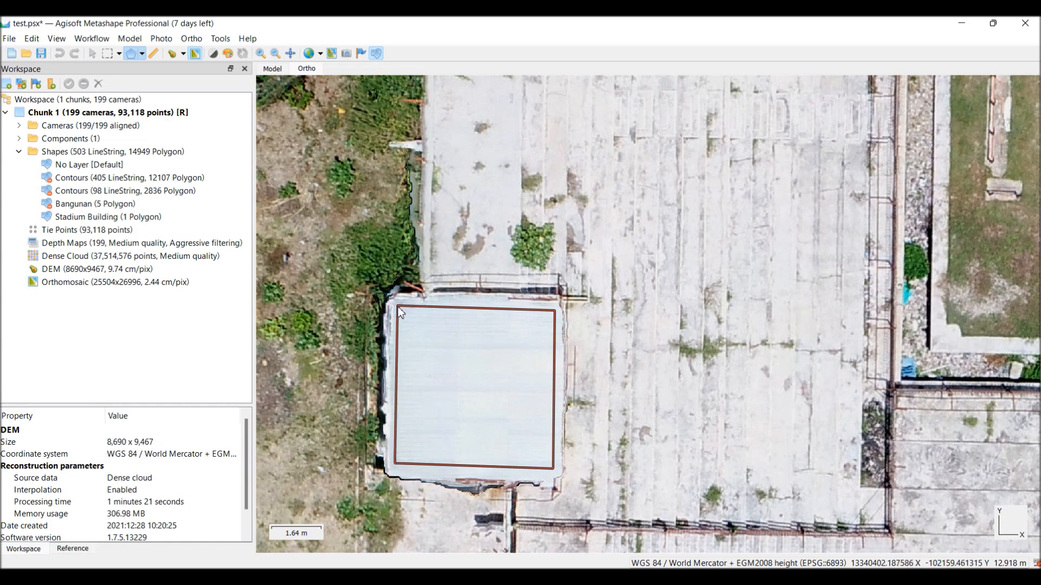
{"action": "left_click", "coordinate": [398, 309]}
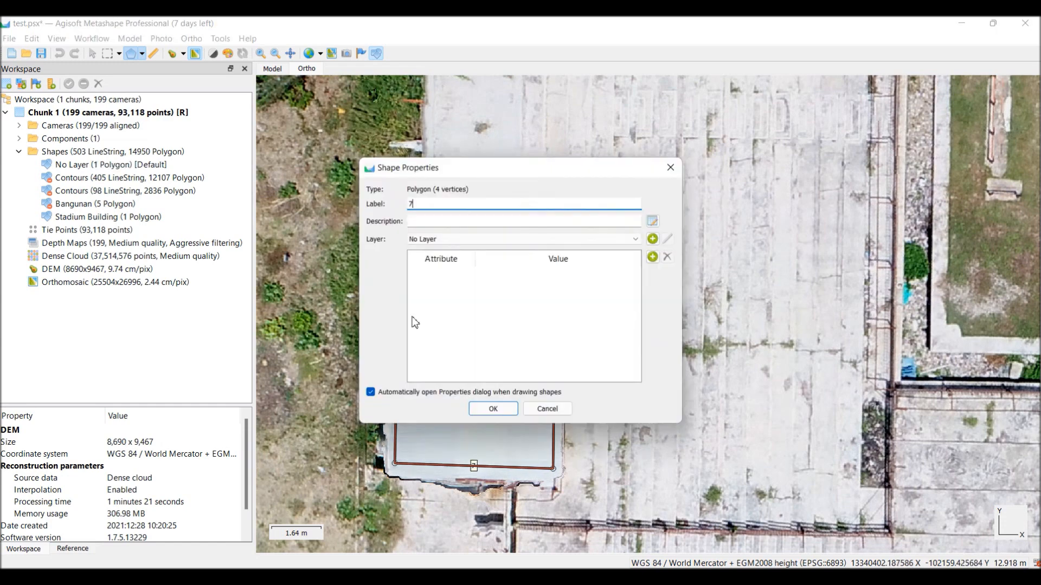
- Store the small roof polygon in the Stadium Building layer with description dfsdfsdf, and end polygon drawing
{"action": "left_click", "coordinate": [503, 239]}
{"action": "left_click", "coordinate": [477, 285]}
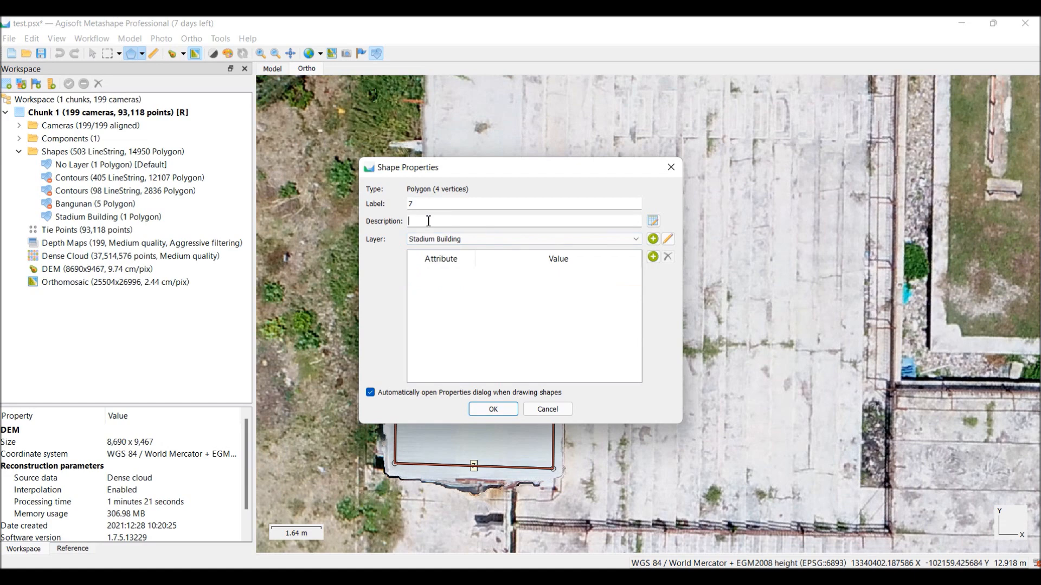
{"action": "left_click", "coordinate": [428, 219]}
{"action": "type", "text": "dfsdfsdf"}
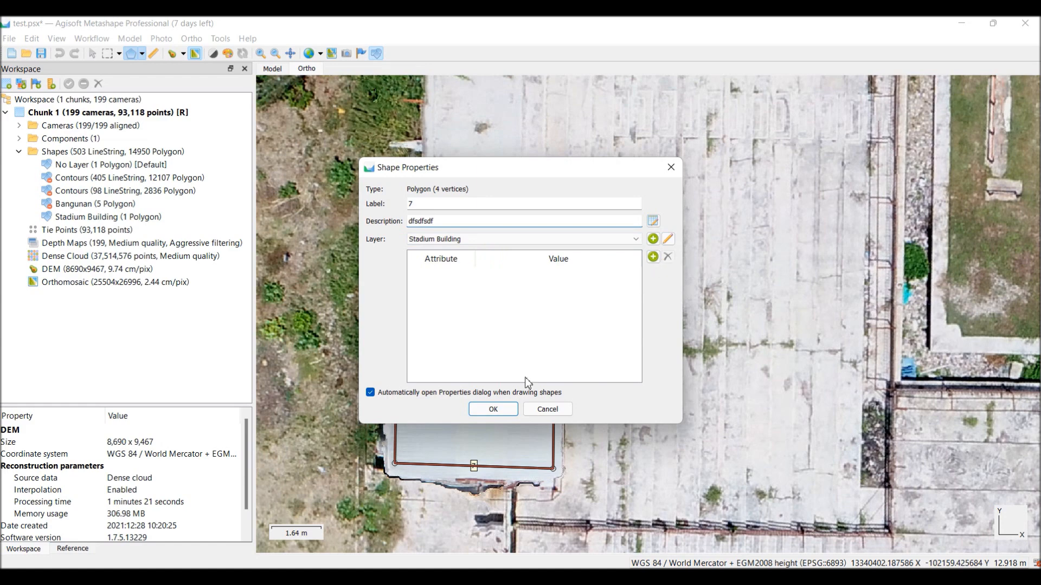
{"action": "left_click", "coordinate": [503, 410]}
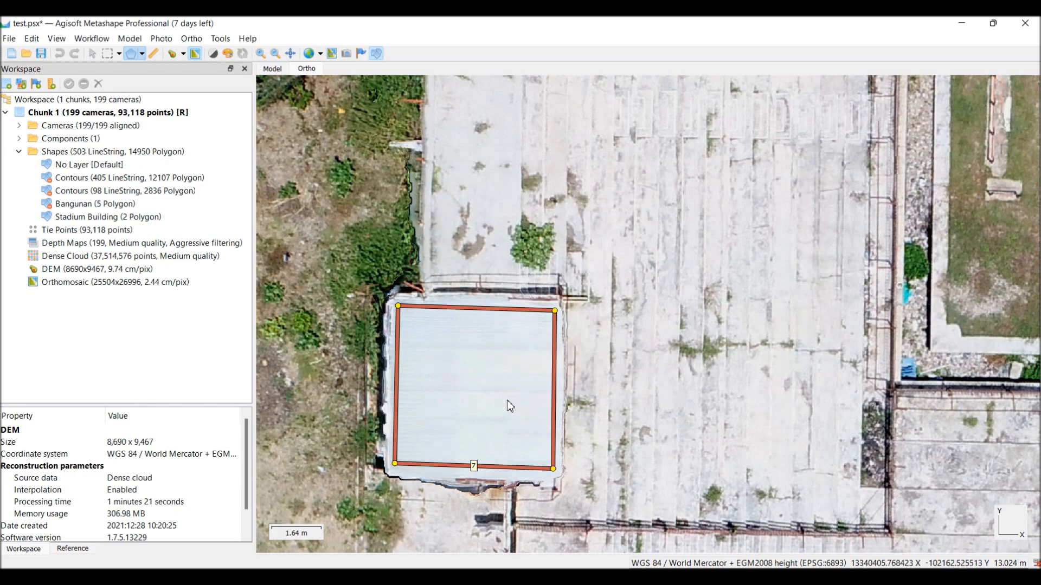
{"action": "scroll", "coordinate": [661, 384], "scroll_direction": "down", "scroll_amount": 1}
{"action": "scroll", "coordinate": [661, 386], "scroll_direction": "down", "scroll_amount": 5}
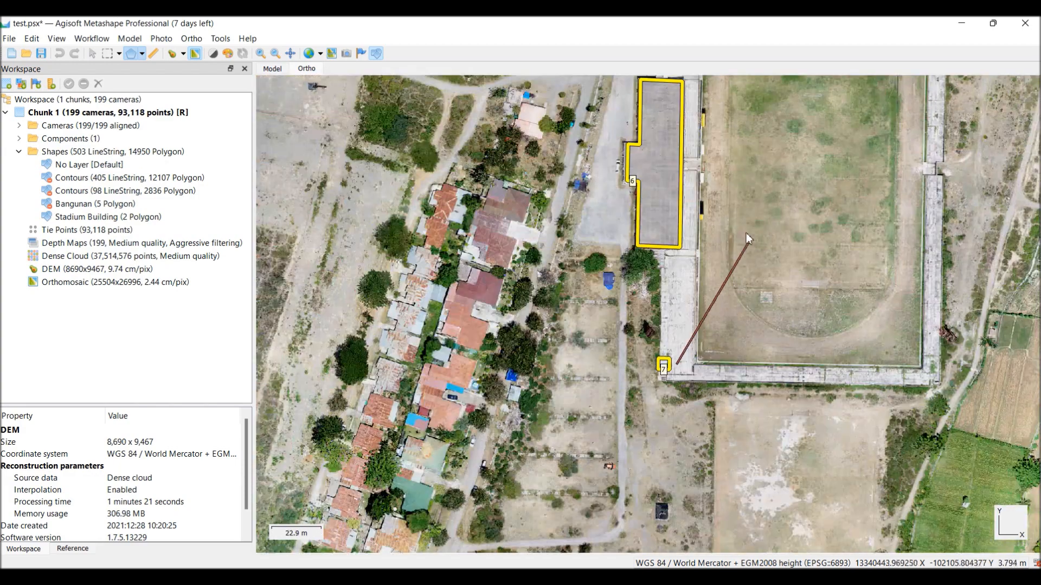
{"action": "right_click", "coordinate": [720, 278]}
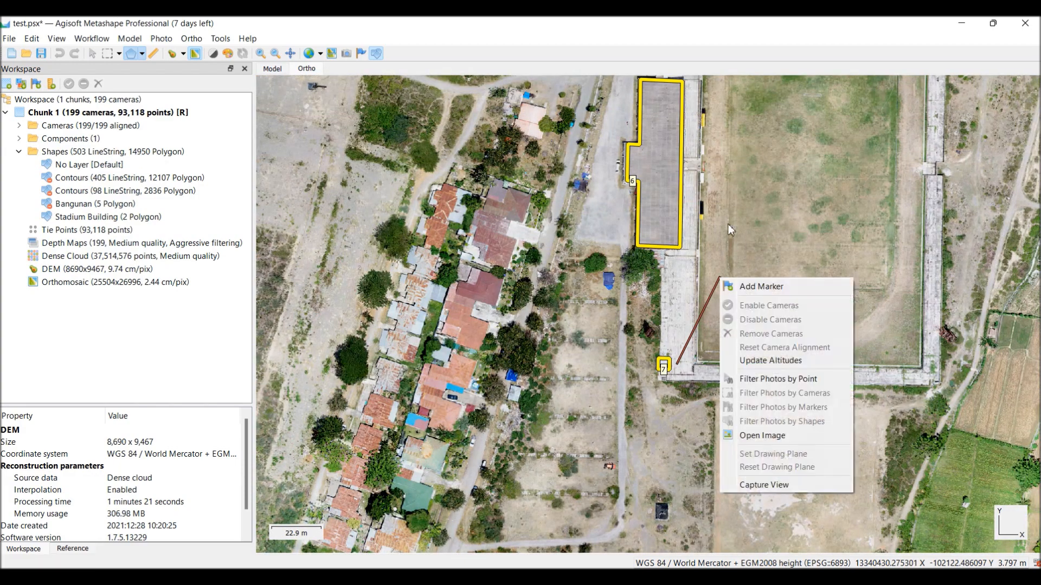
{"action": "left_click", "coordinate": [697, 46]}
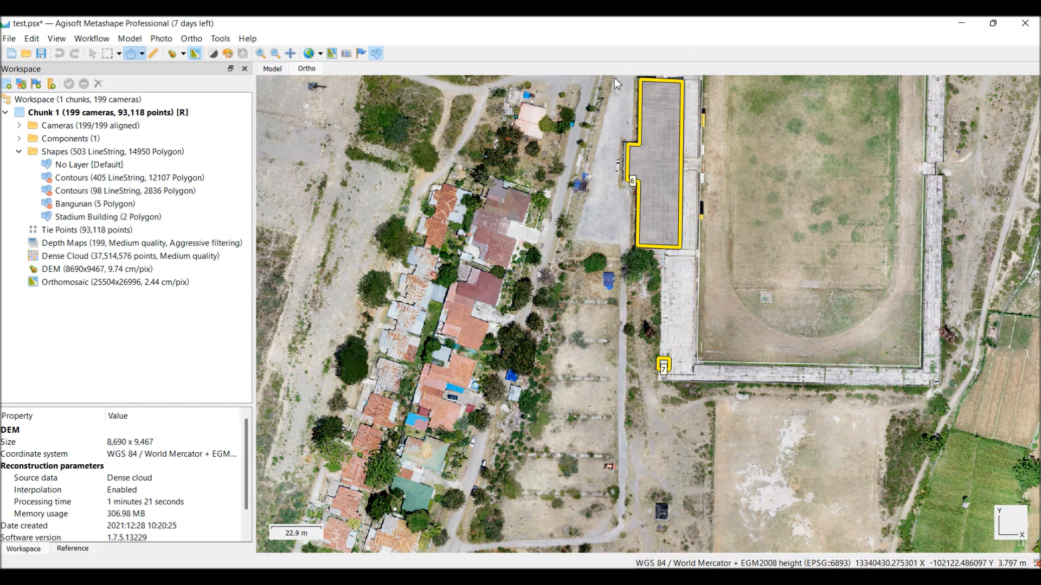
{"action": "left_click", "coordinate": [93, 53]}
- Select the large roof polygon and shift its northeast corner vertex slightly toward the roof edge
{"action": "scroll", "coordinate": [850, 196], "scroll_direction": "down", "scroll_amount": 1}
{"action": "left_click_drag", "start_coordinate": [733, 177], "coordinate": [594, 371]}
{"action": "scroll", "coordinate": [480, 309], "scroll_direction": "up", "scroll_amount": 3}
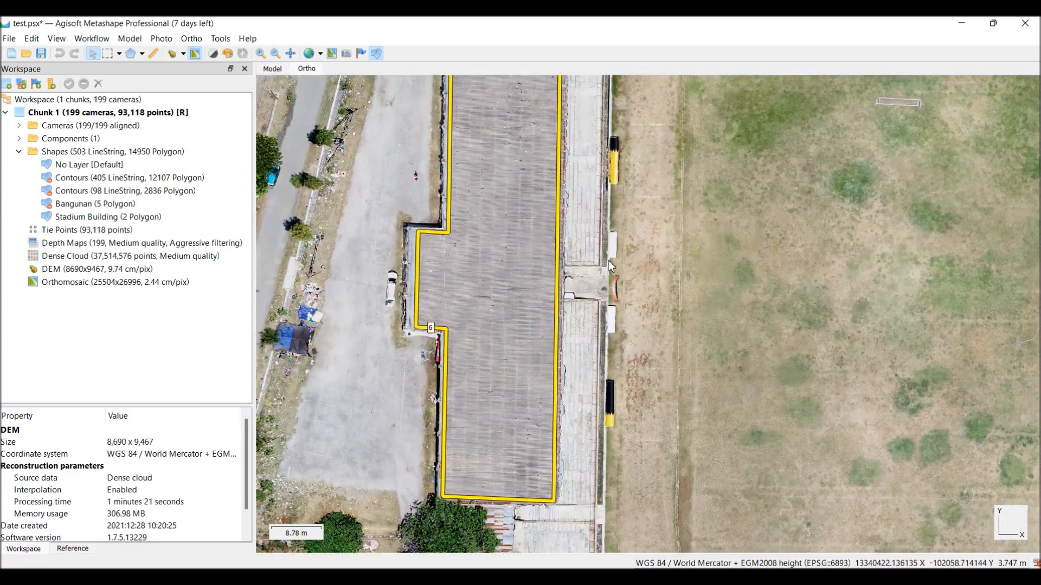
{"action": "left_click_drag", "start_coordinate": [608, 261], "coordinate": [616, 351]}
{"action": "scroll", "coordinate": [568, 209], "scroll_direction": "up", "scroll_amount": 2}
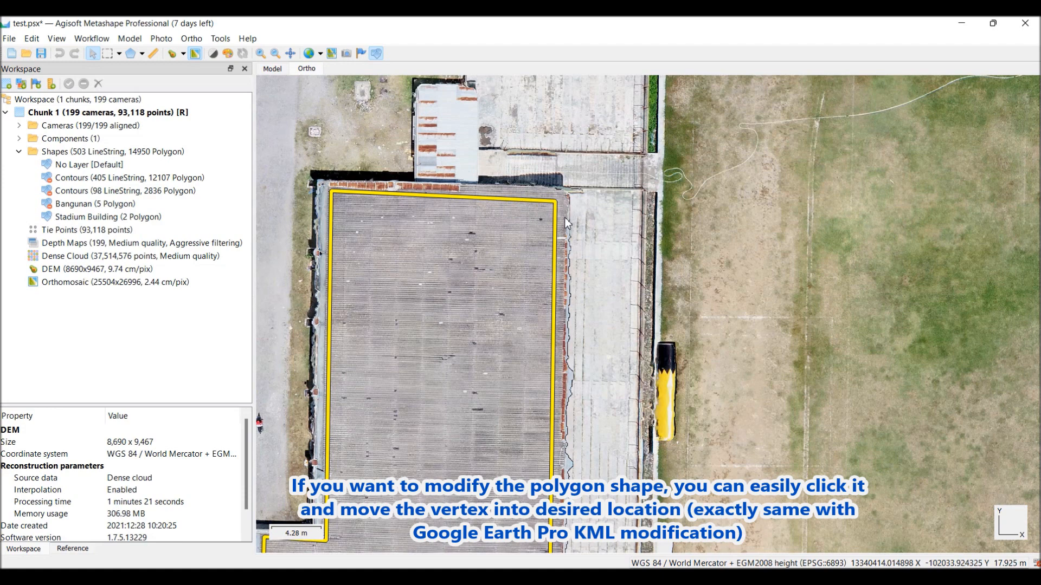
{"action": "left_click", "coordinate": [555, 222]}
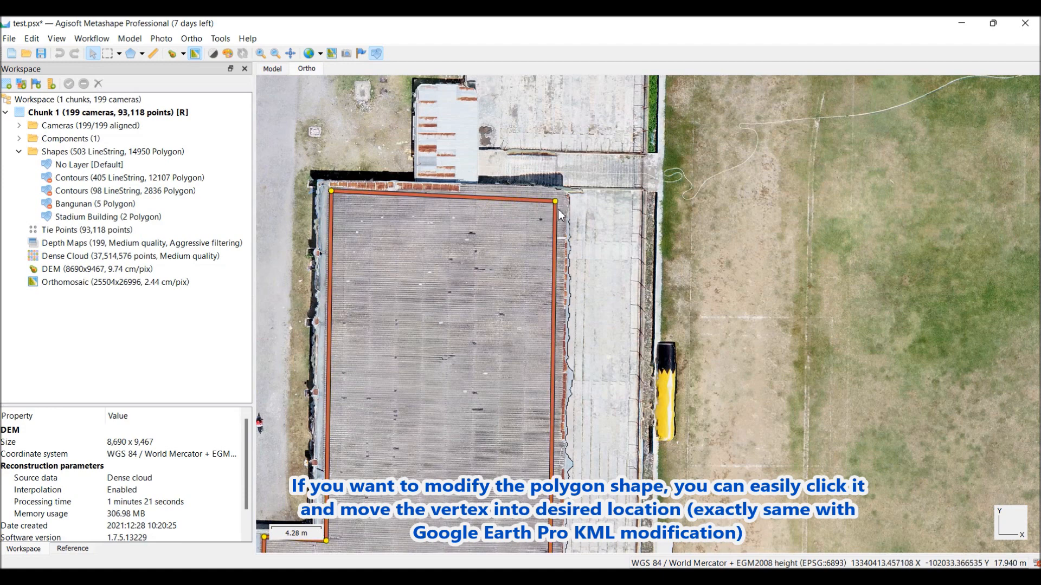
{"action": "mouse_move", "coordinate": [556, 204]}
{"action": "left_mouse_down"}
{"action": "mouse_move", "coordinate": [550, 219]}
{"action": "mouse_move", "coordinate": [556, 205]}
{"action": "left_mouse_up"}
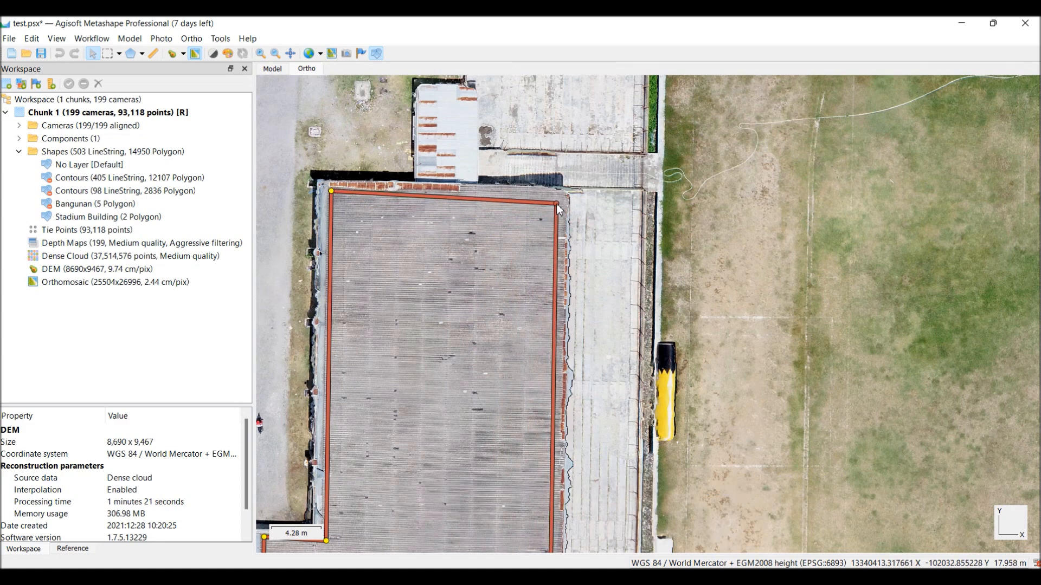
- Insert a new vertex on the east edge of the large roof polygon, south of its northeast corner, and adjust its position slightly
{"action": "scroll", "coordinate": [570, 253], "scroll_direction": "up", "scroll_amount": 1}
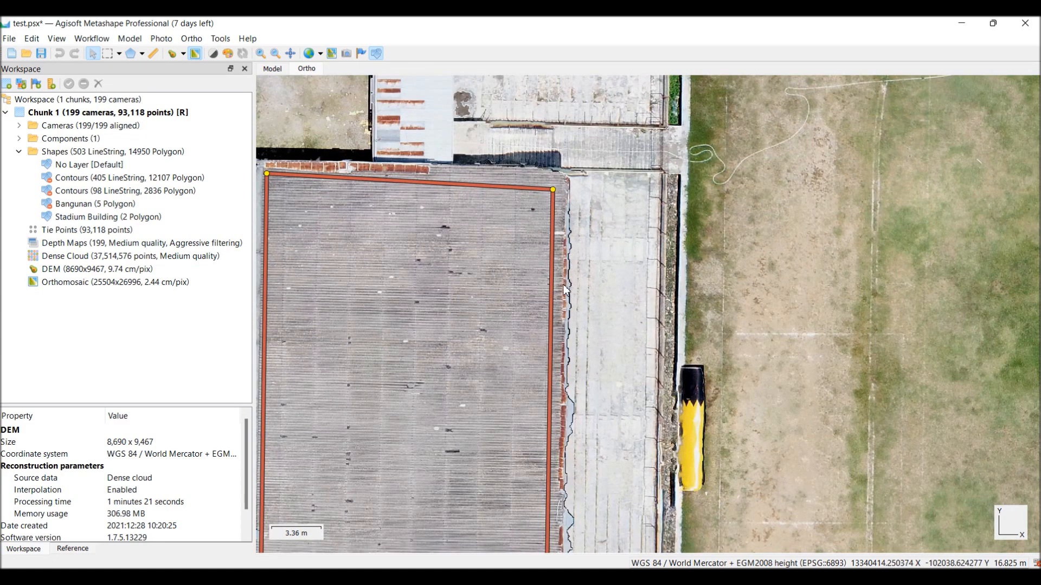
{"action": "right_click", "coordinate": [553, 340]}
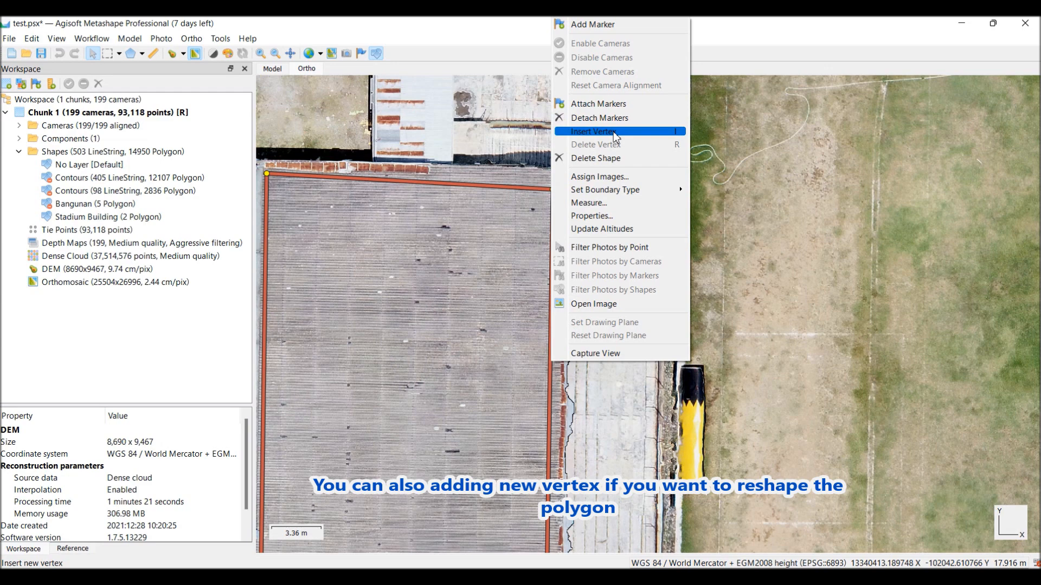
{"action": "left_click", "coordinate": [592, 131]}
{"action": "mouse_move", "coordinate": [551, 336]}
{"action": "left_mouse_down"}
{"action": "mouse_move", "coordinate": [499, 337]}
{"action": "mouse_move", "coordinate": [549, 335]}
{"action": "left_mouse_up"}
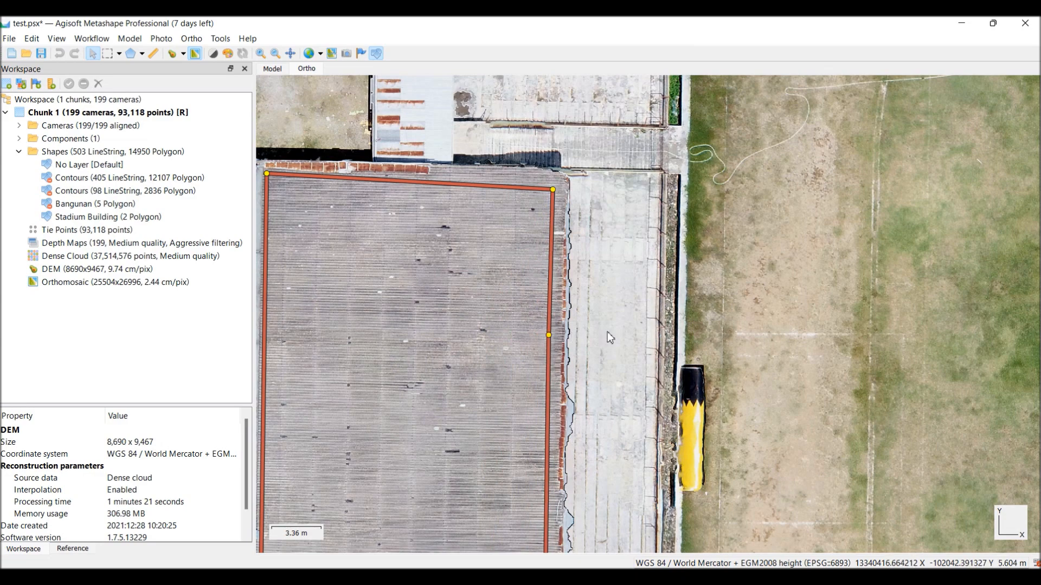
- Make Stadium Building the default shape layer
{"action": "scroll", "coordinate": [610, 329], "scroll_direction": "down", "scroll_amount": 5}
{"action": "scroll", "coordinate": [619, 328], "scroll_direction": "down", "scroll_amount": 6}
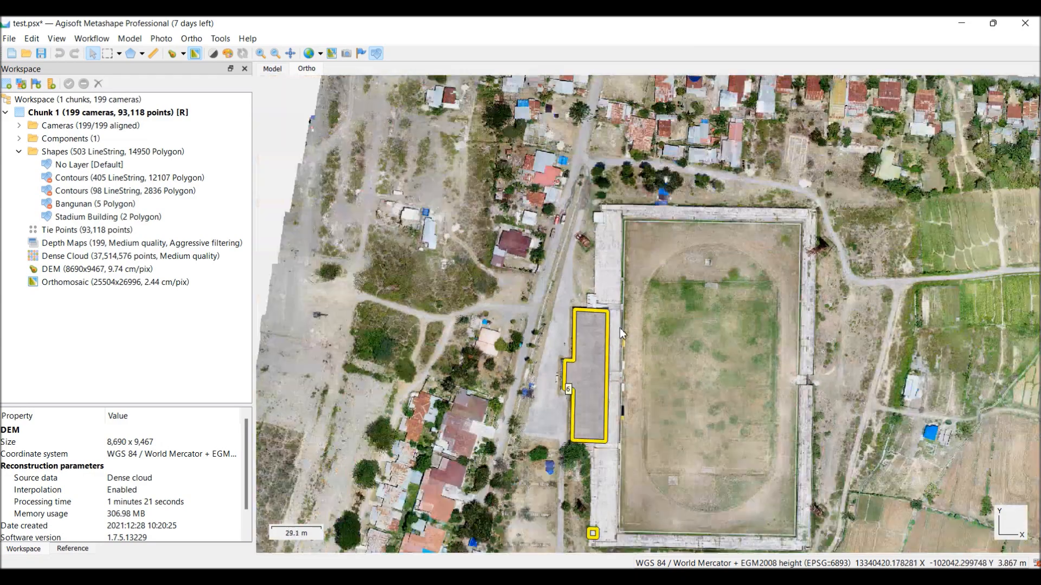
{"action": "scroll", "coordinate": [637, 412], "scroll_direction": "up", "scroll_amount": 5}
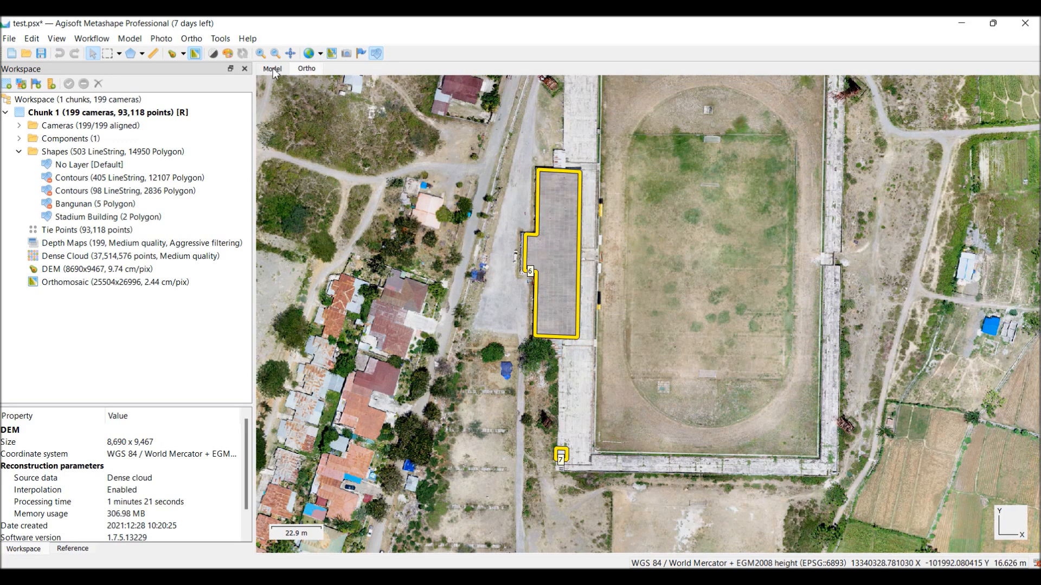
{"action": "left_click", "coordinate": [124, 217]}
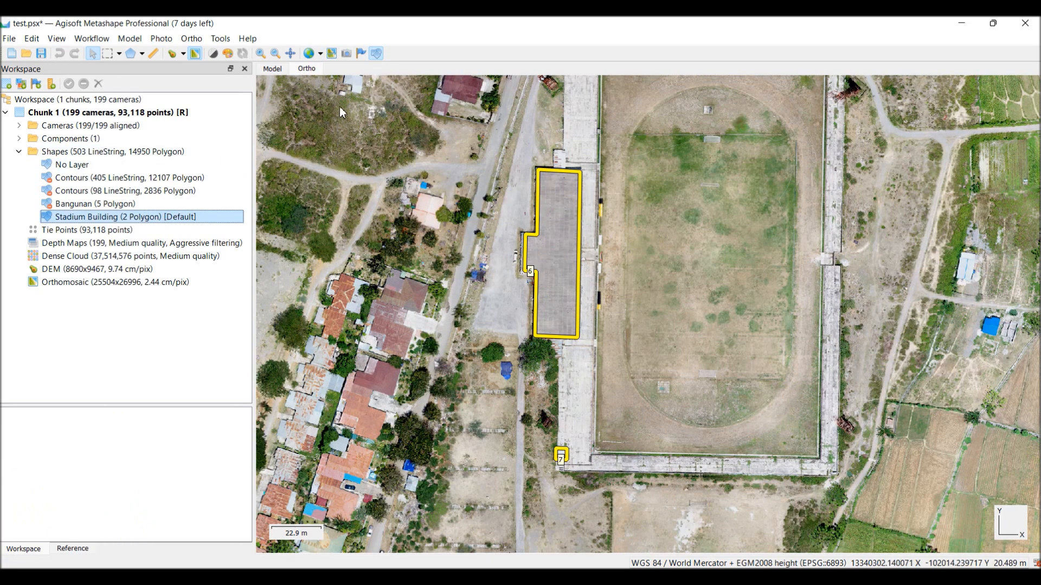
- Examine the stadium roof in the 3D dense cloud from an oblique angle to check how the digitized polygons display
{"action": "left_click", "coordinate": [272, 68]}
{"action": "left_click_drag", "start_coordinate": [585, 181], "coordinate": [549, 128]}
{"action": "middle_click_drag", "start_coordinate": [547, 124], "coordinate": [765, 453]}
{"action": "scroll", "coordinate": [755, 368], "scroll_direction": "up", "scroll_amount": 2}
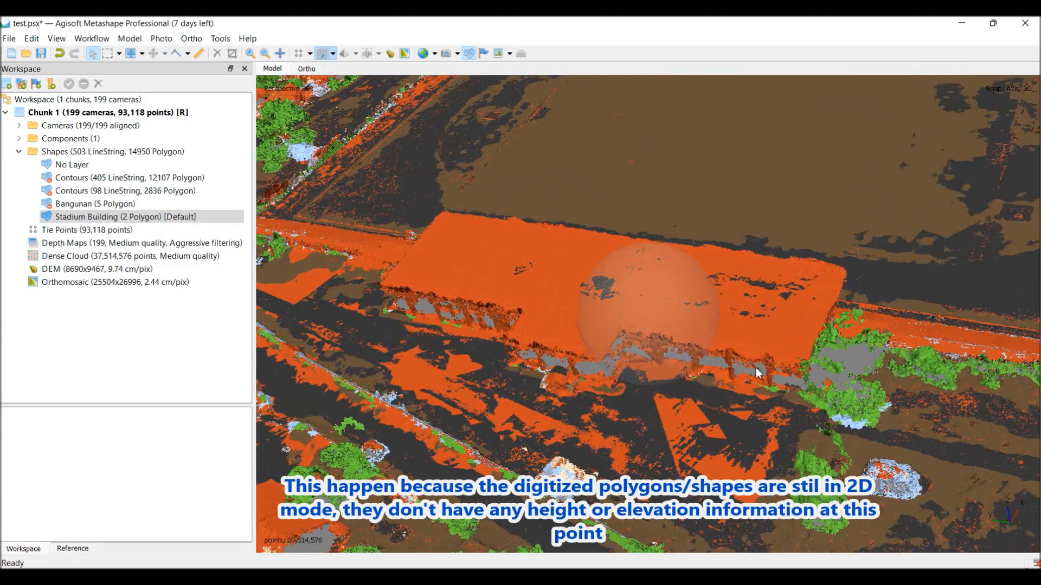
{"action": "scroll", "coordinate": [758, 362], "scroll_direction": "up", "scroll_amount": 2}
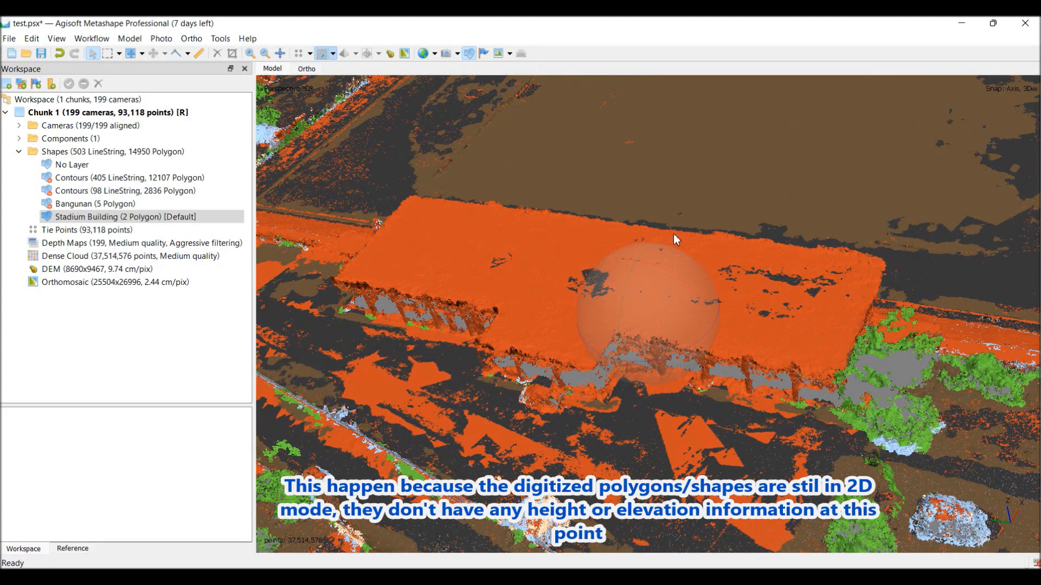
{"action": "left_click_drag", "start_coordinate": [665, 184], "coordinate": [676, 236]}
{"action": "scroll", "coordinate": [677, 236], "scroll_direction": "down", "scroll_amount": 4}
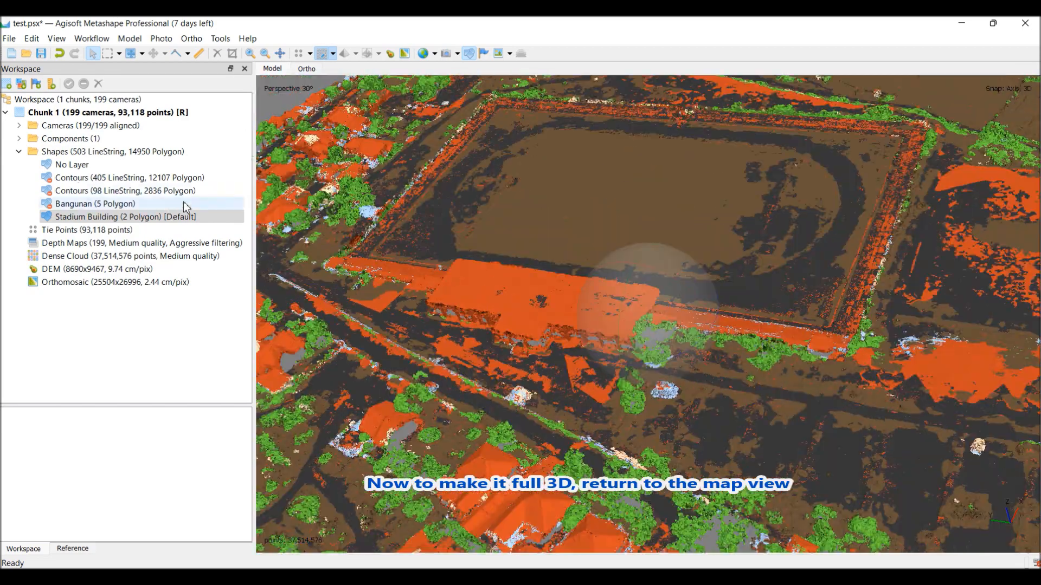
- Return to the orthomosaic and update the altitudes of the large stadium roof polygon
{"action": "left_click", "coordinate": [307, 69]}
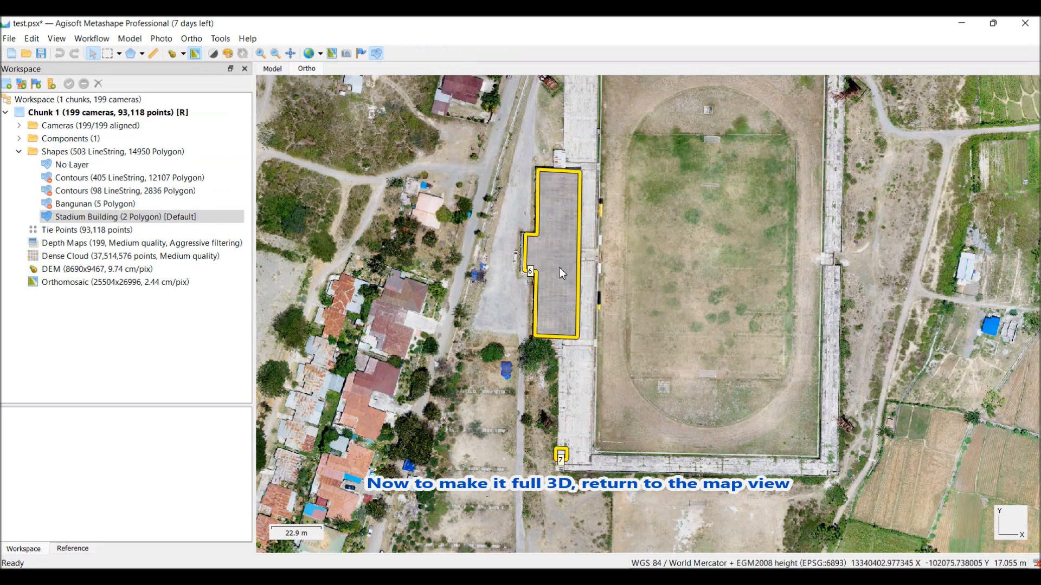
{"action": "left_click", "coordinate": [582, 287]}
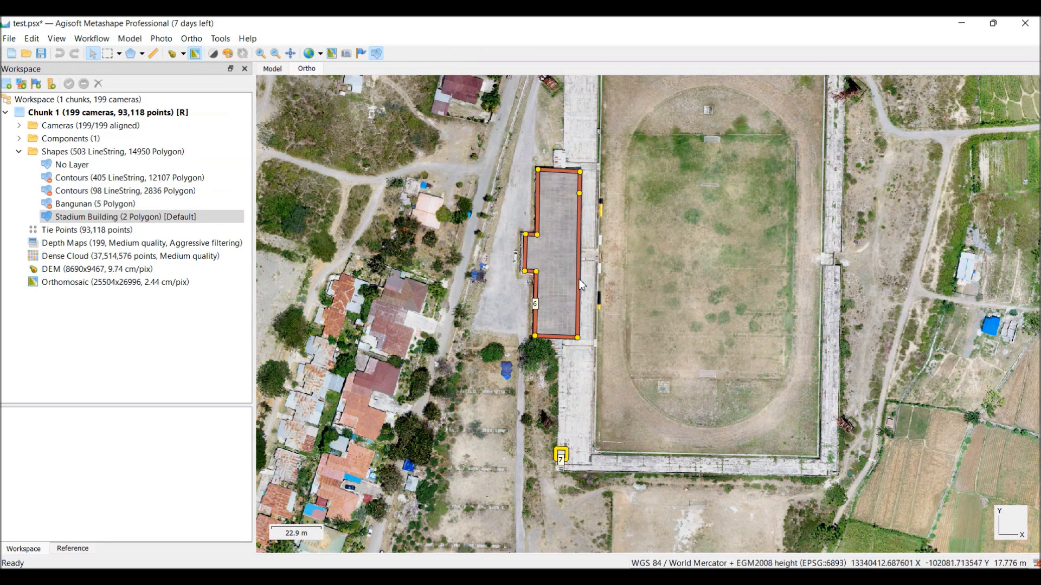
{"action": "right_click", "coordinate": [581, 284]}
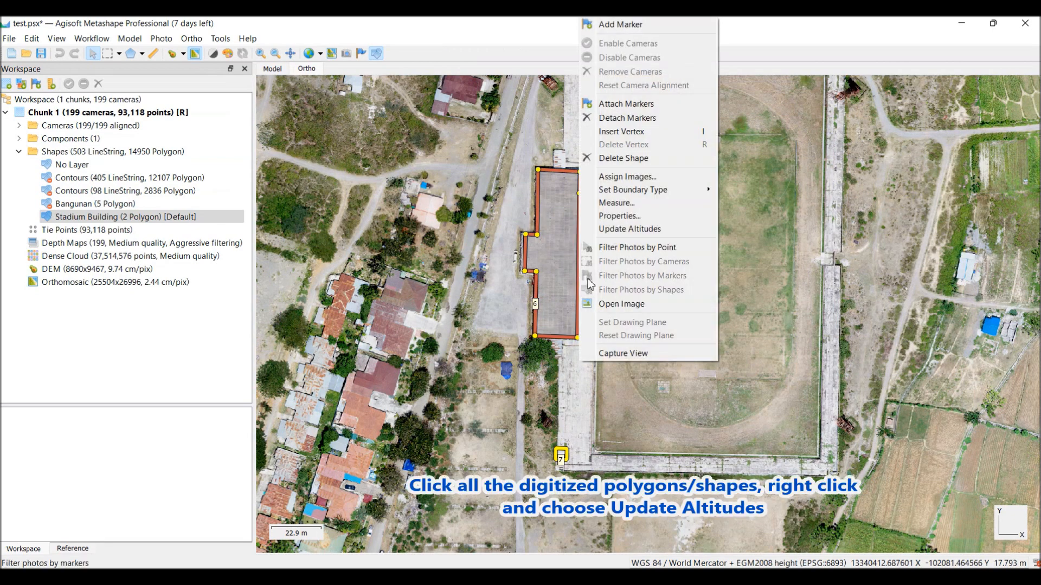
{"action": "left_click", "coordinate": [652, 231]}
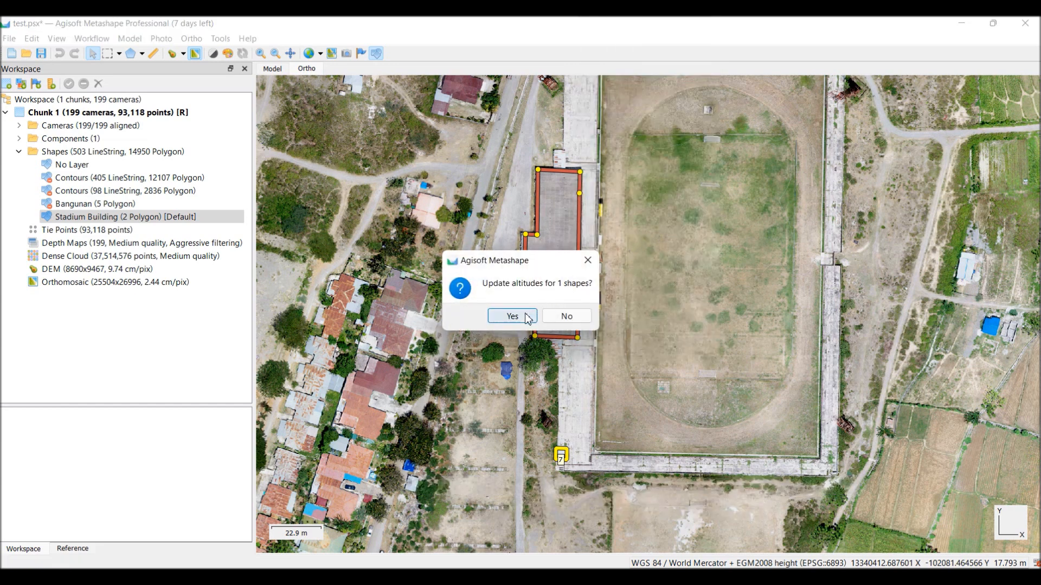
{"action": "left_click", "coordinate": [513, 316]}
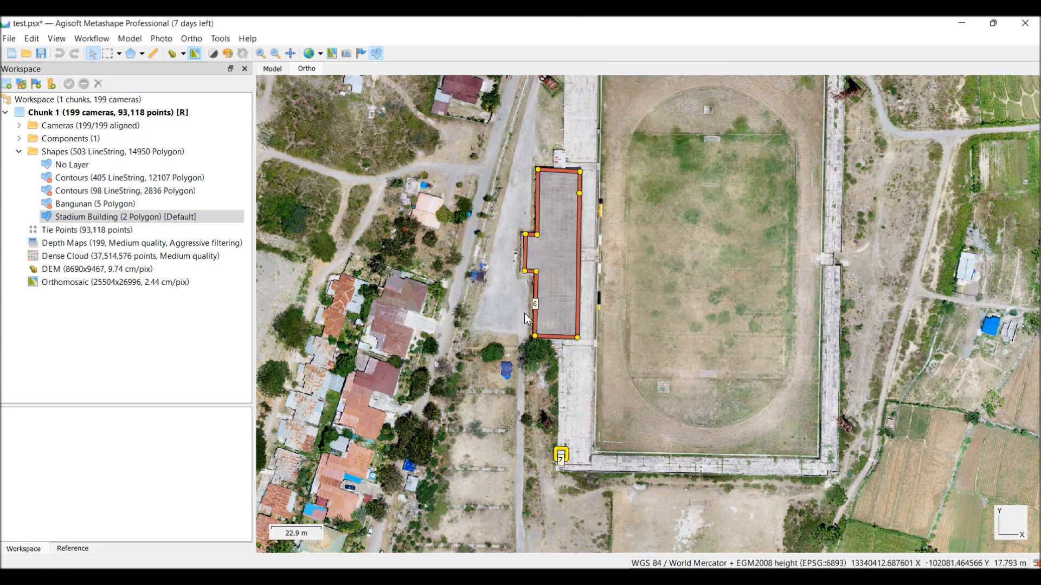
- Update the altitudes of the small roof polygon at the stadium's southwest corner
{"action": "left_click", "coordinate": [564, 456]}
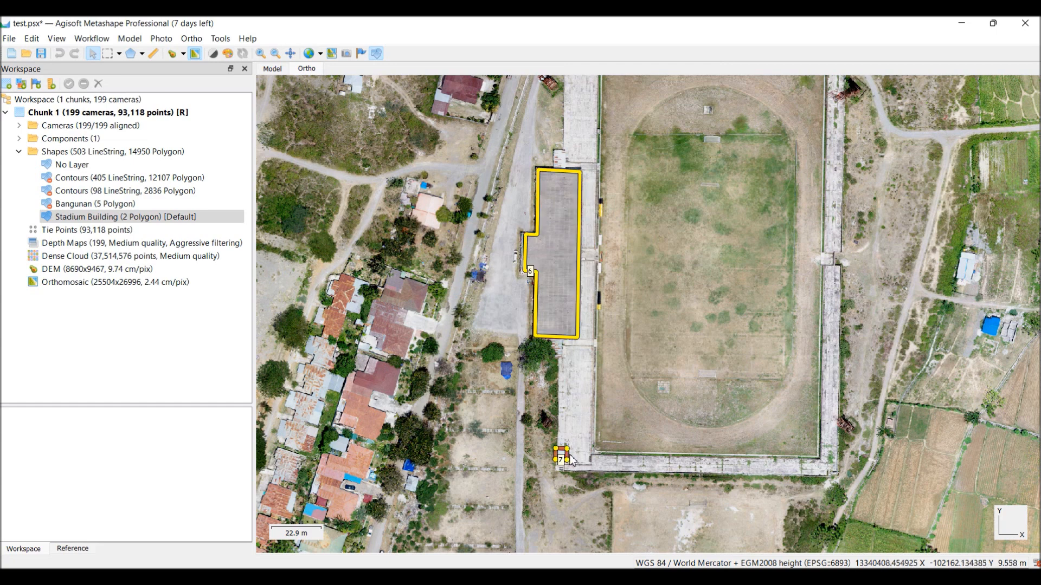
{"action": "right_click", "coordinate": [569, 458]}
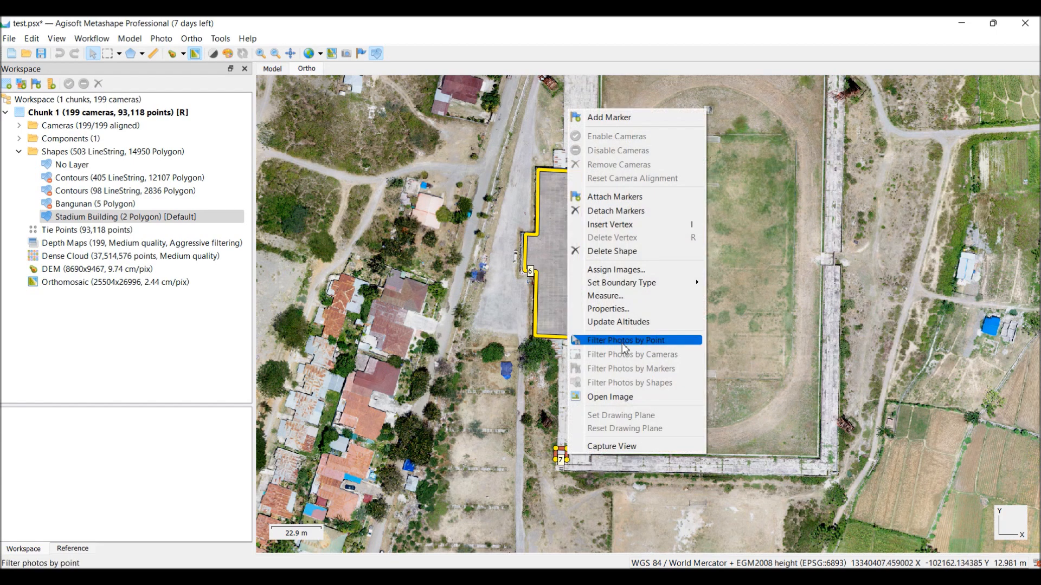
{"action": "left_click", "coordinate": [627, 322]}
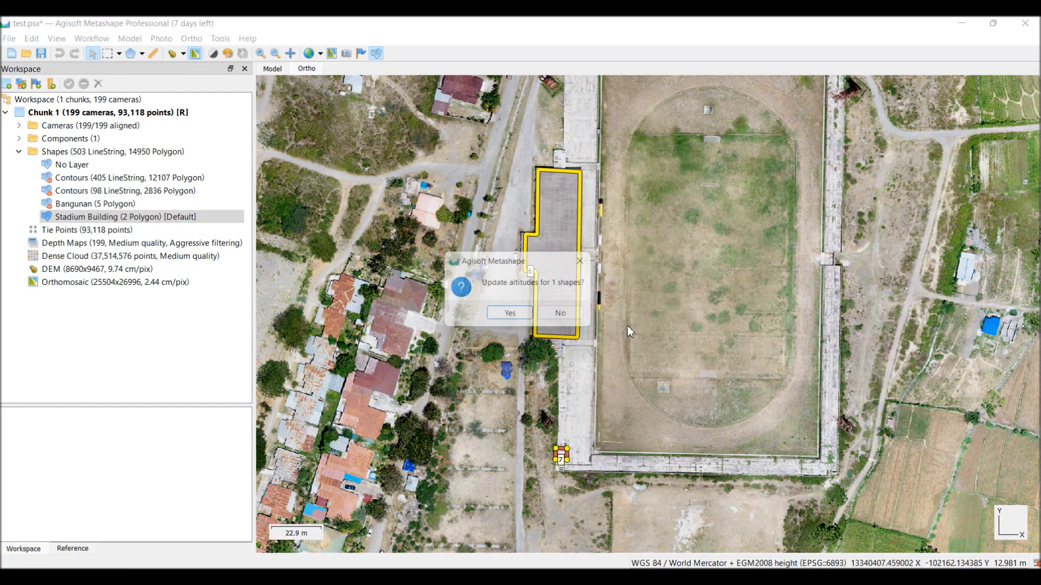
{"action": "left_click", "coordinate": [512, 316]}
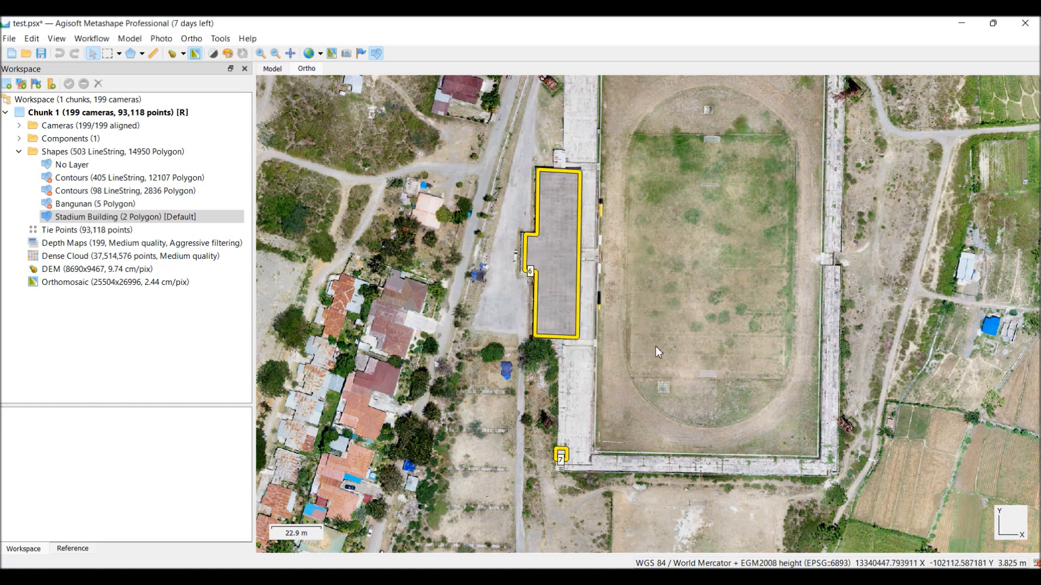
- Examine both digitized roof polygons against the stadium in the 3D dense cloud, up close and from farther out
{"action": "left_click", "coordinate": [272, 69]}
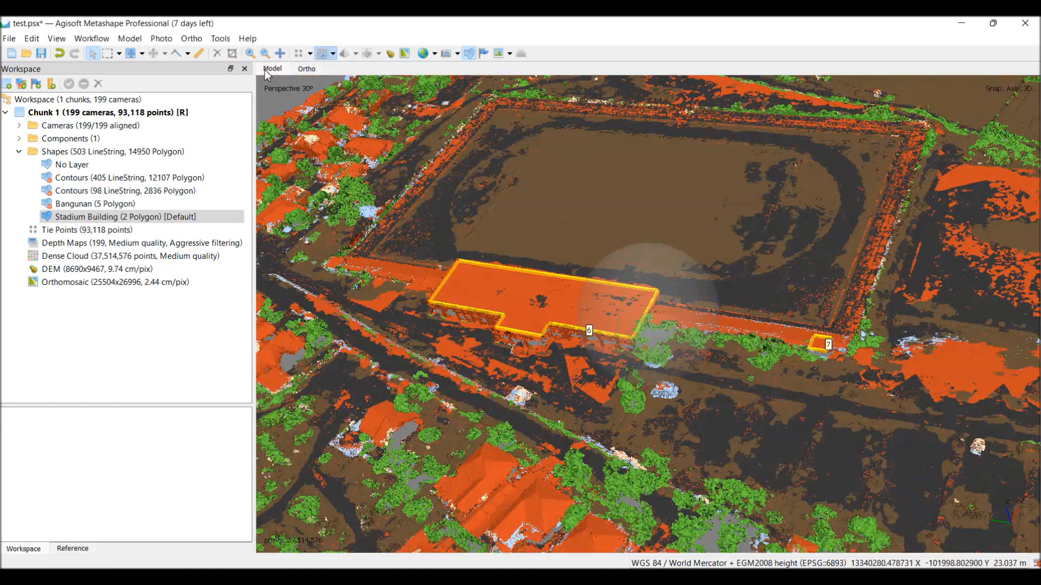
{"action": "scroll", "coordinate": [704, 276], "scroll_direction": "up", "scroll_amount": 5}
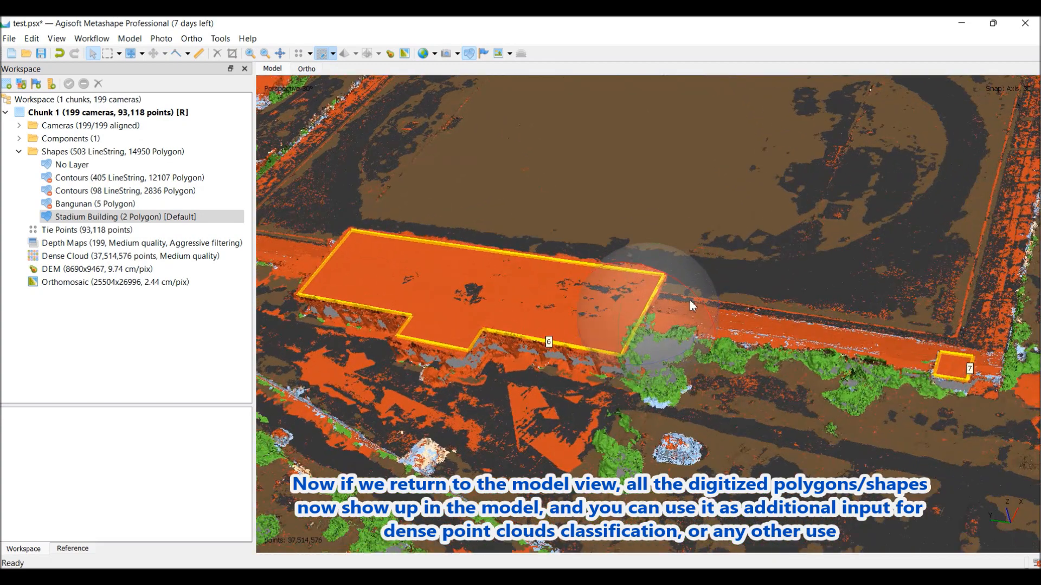
{"action": "mouse_move", "coordinate": [690, 301]}
{"action": "left_mouse_down"}
{"action": "mouse_move", "coordinate": [690, 311]}
{"action": "mouse_move", "coordinate": [670, 302]}
{"action": "left_mouse_up"}
{"action": "scroll", "coordinate": [686, 306], "scroll_direction": "down", "scroll_amount": 2}
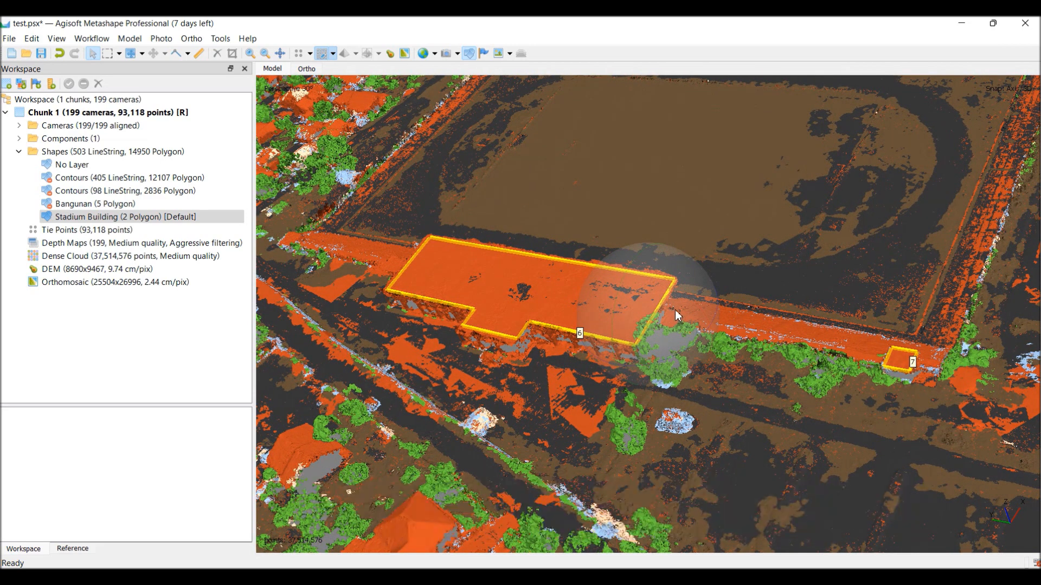
- Check the file formats offered for exporting the Stadium Building layer, keeping Shape files (*.shp), and leave without saving
{"action": "right_click", "coordinate": [135, 218]}
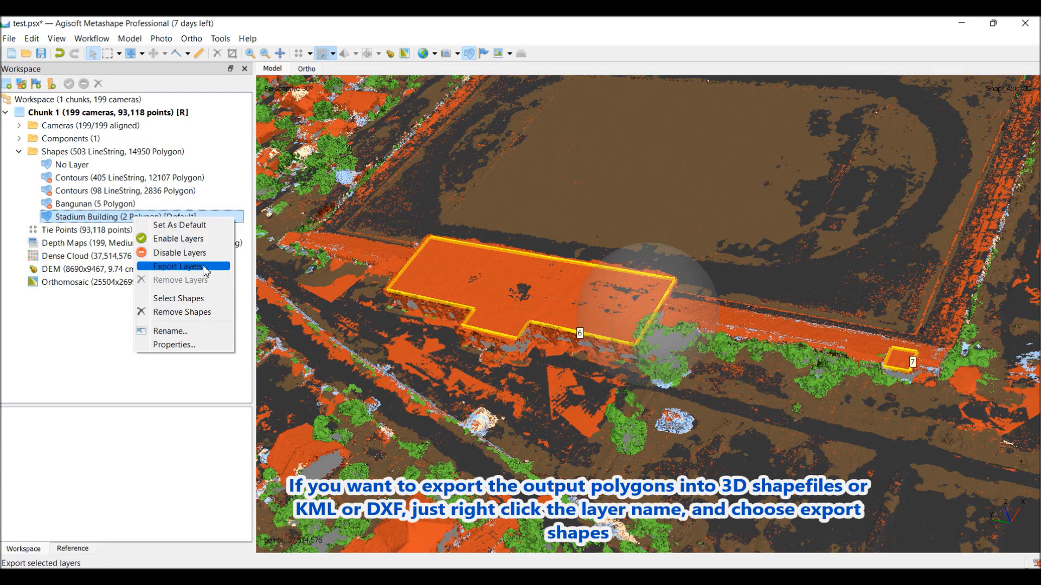
{"action": "left_click", "coordinate": [179, 266]}
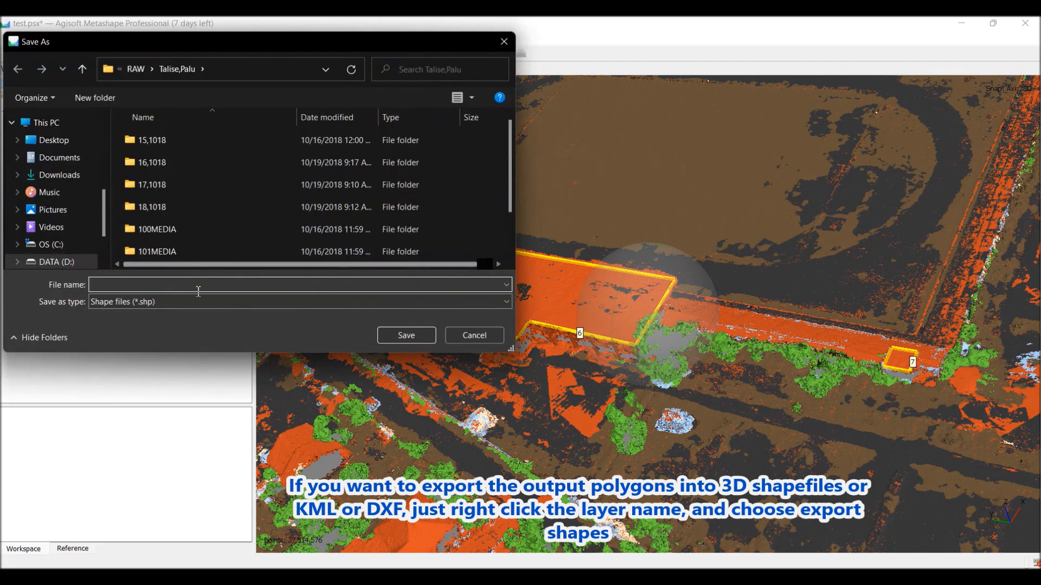
{"action": "left_click", "coordinate": [177, 301]}
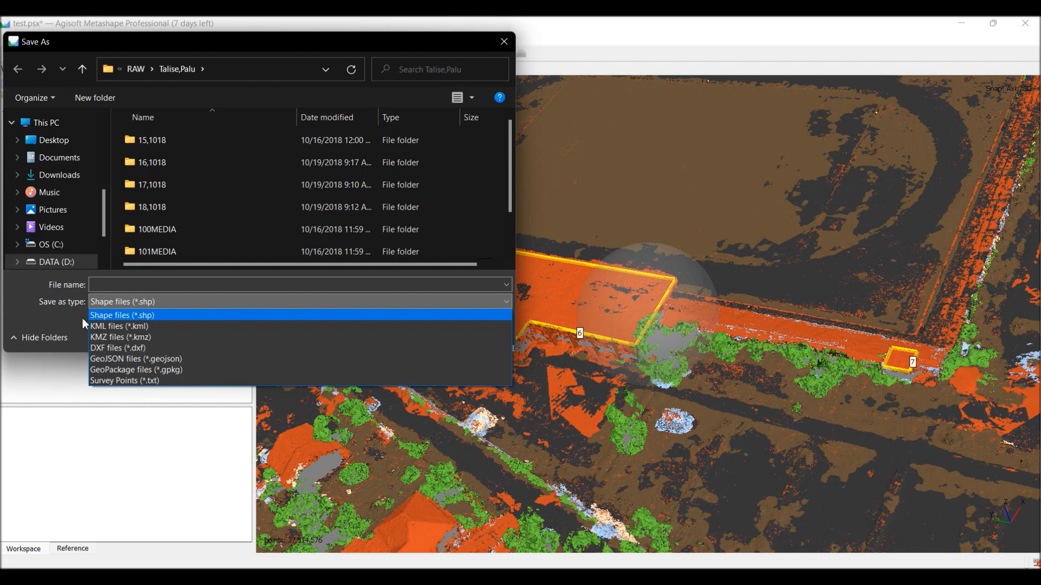
{"action": "left_click", "coordinate": [96, 317]}
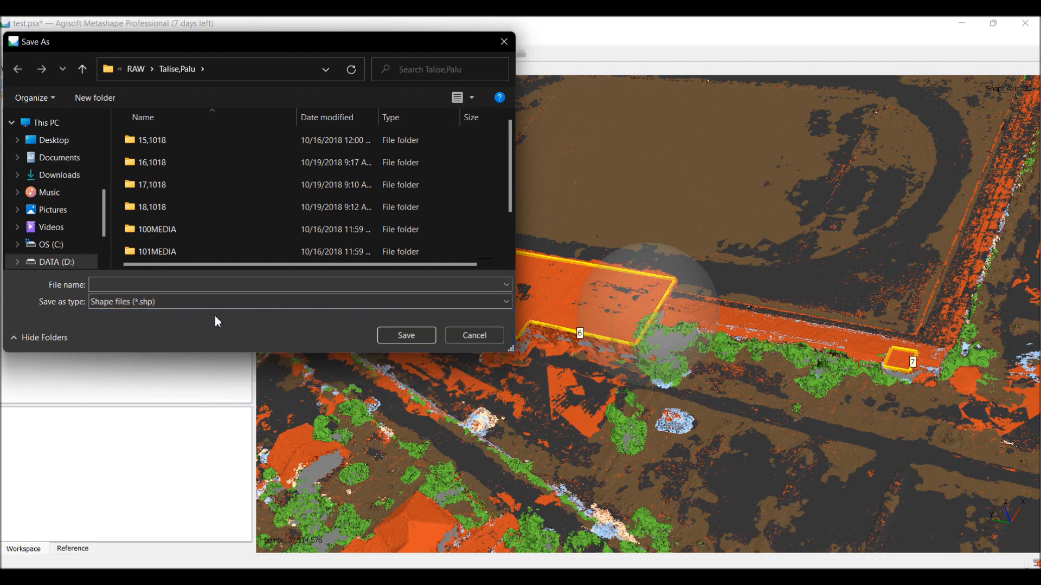
{"action": "left_click", "coordinate": [489, 336]}
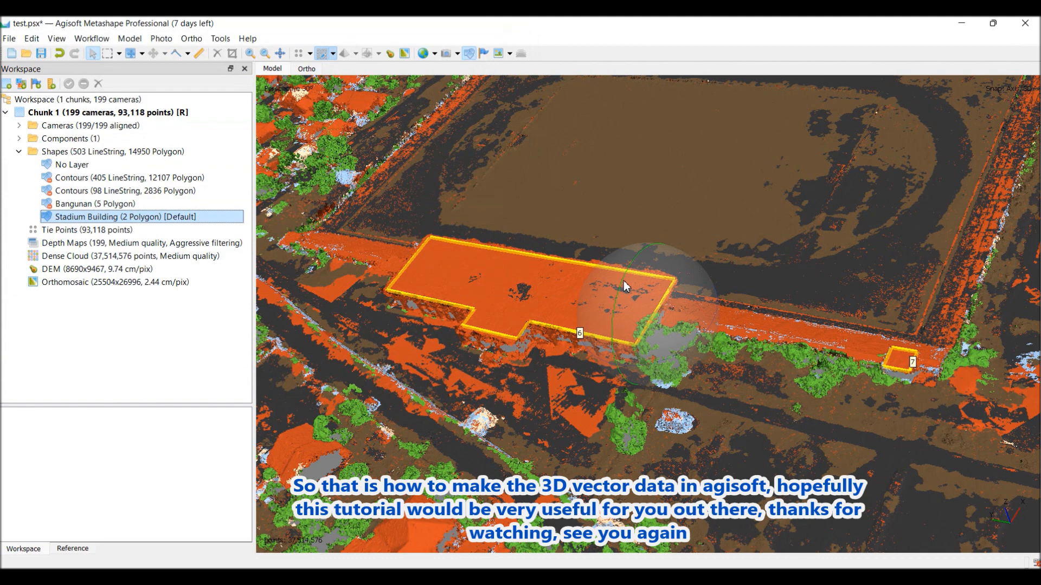